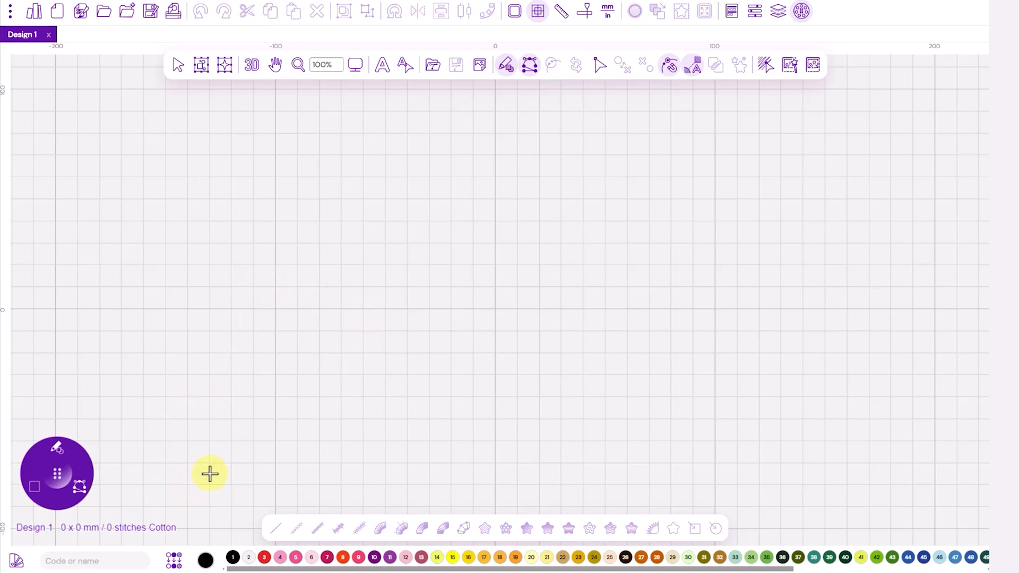
# Step: Load the Bunny image from the Lesson Artwork folder as the backdrop
pyautogui.click(480, 65)
pyautogui.click(519, 99)
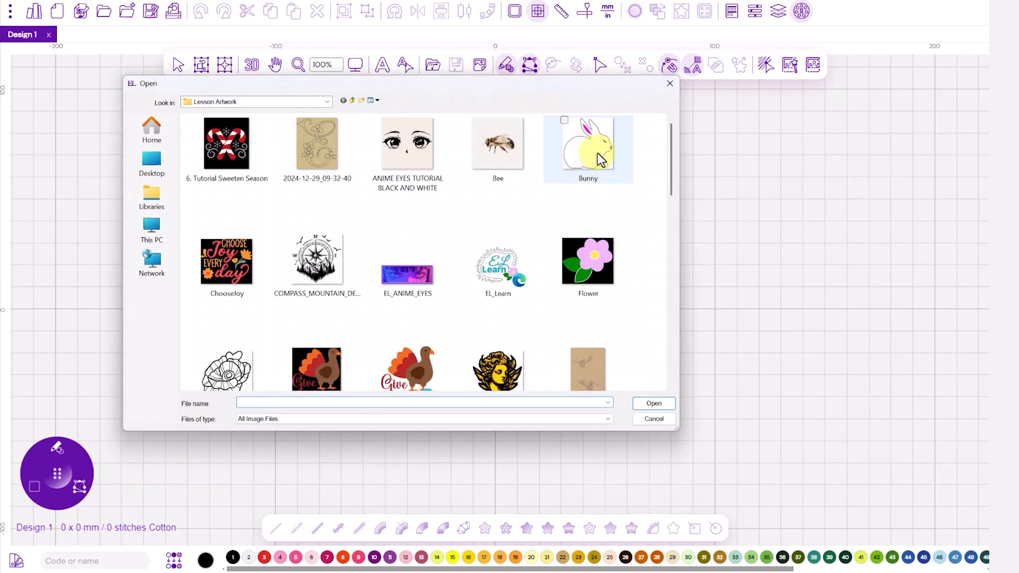
pyautogui.click(596, 148)
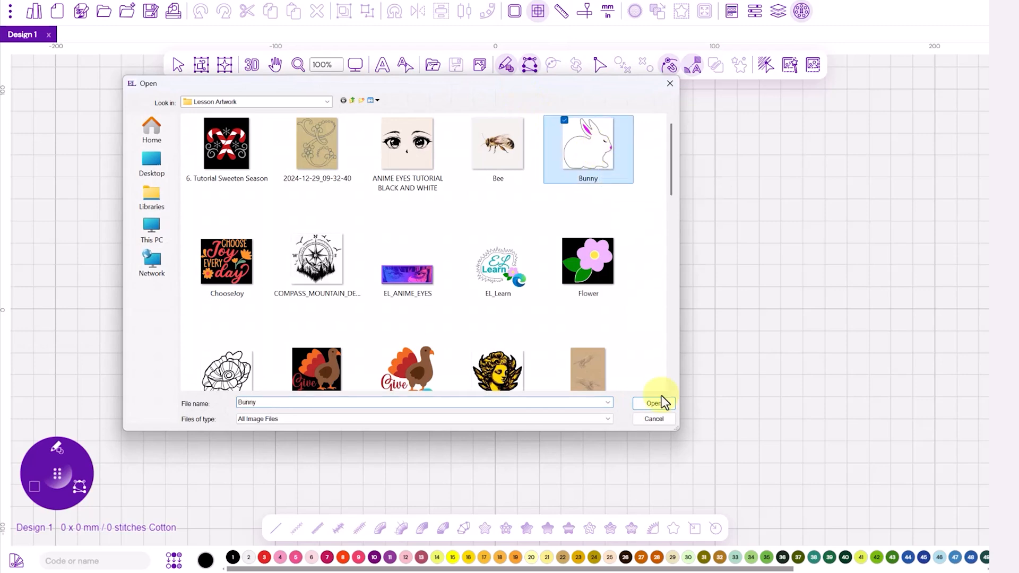
pyautogui.click(652, 405)
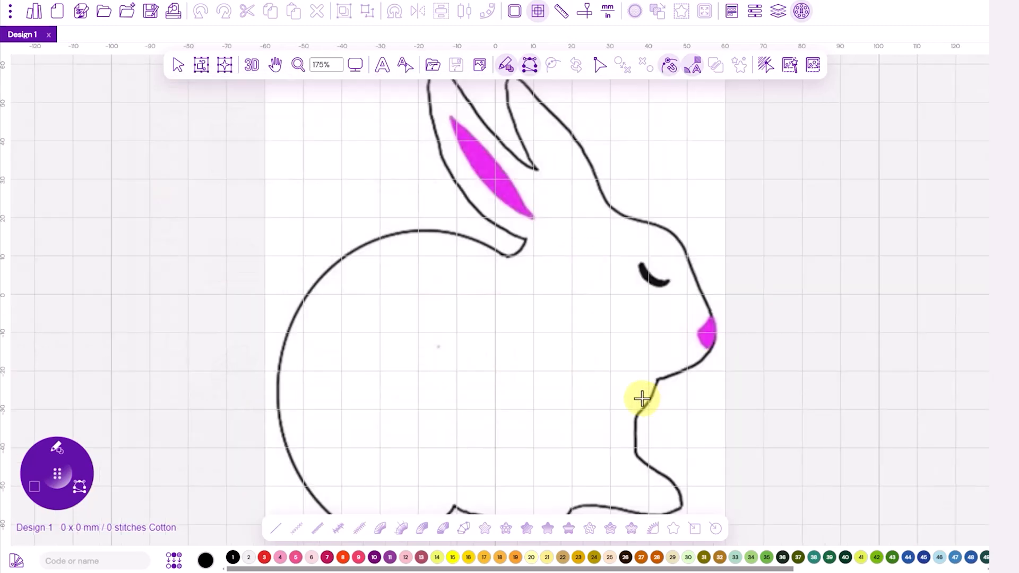
# Step: Open the backdrop image's properties and reduce its opacity to about one third
pyautogui.click(480, 66)
pyautogui.click(509, 131)
pyautogui.rightClick(556, 260)
pyautogui.click(606, 444)
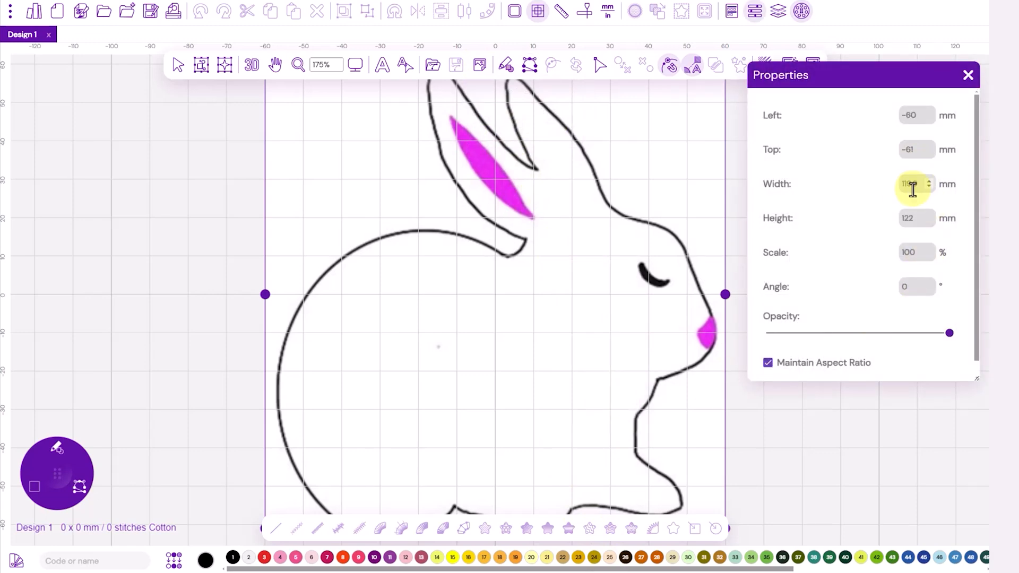
pyautogui.moveTo(948, 335); pyautogui.dragTo(834, 338)
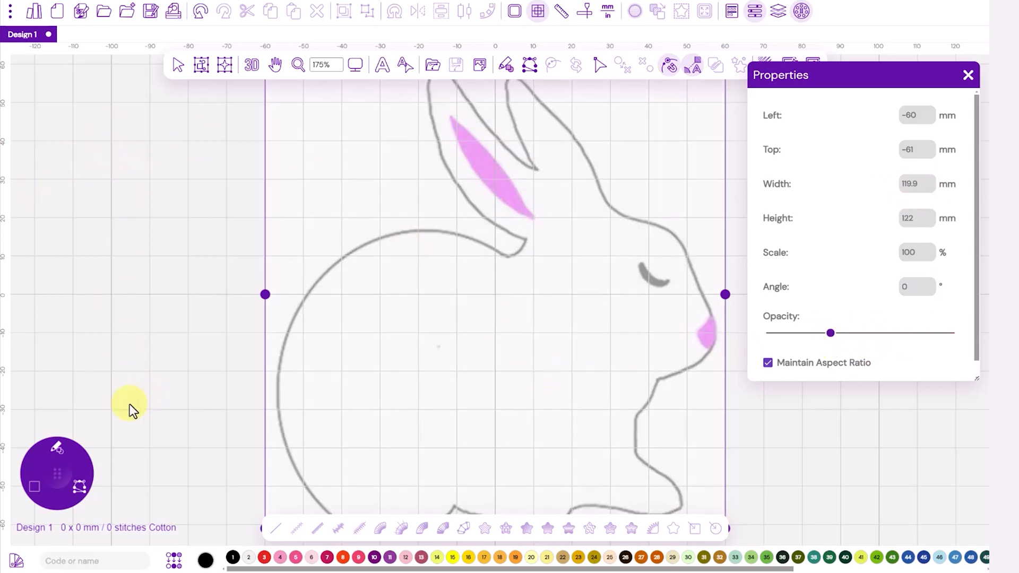
# Step: Using Fast Draw in thread colour 7, trace the bunny's back from its upper curve down to the lower rear corner
pyautogui.click(69, 462)
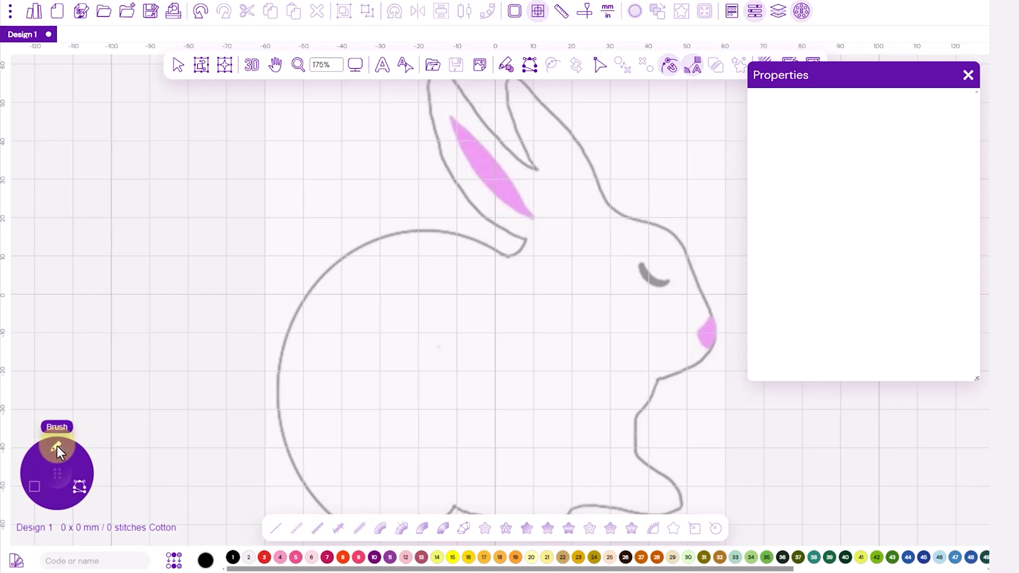
pyautogui.click(56, 446)
pyautogui.click(79, 488)
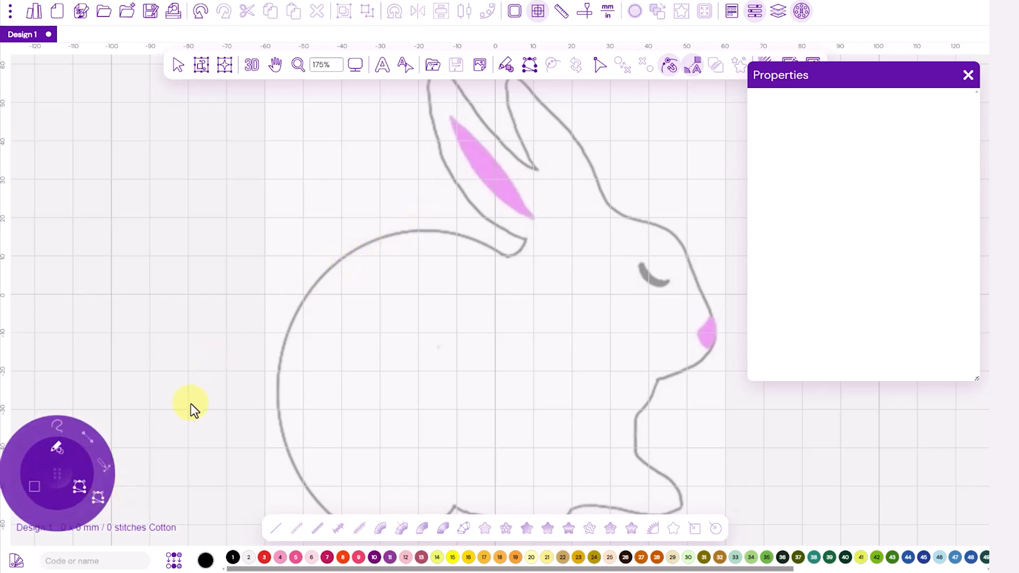
pyautogui.click(100, 496)
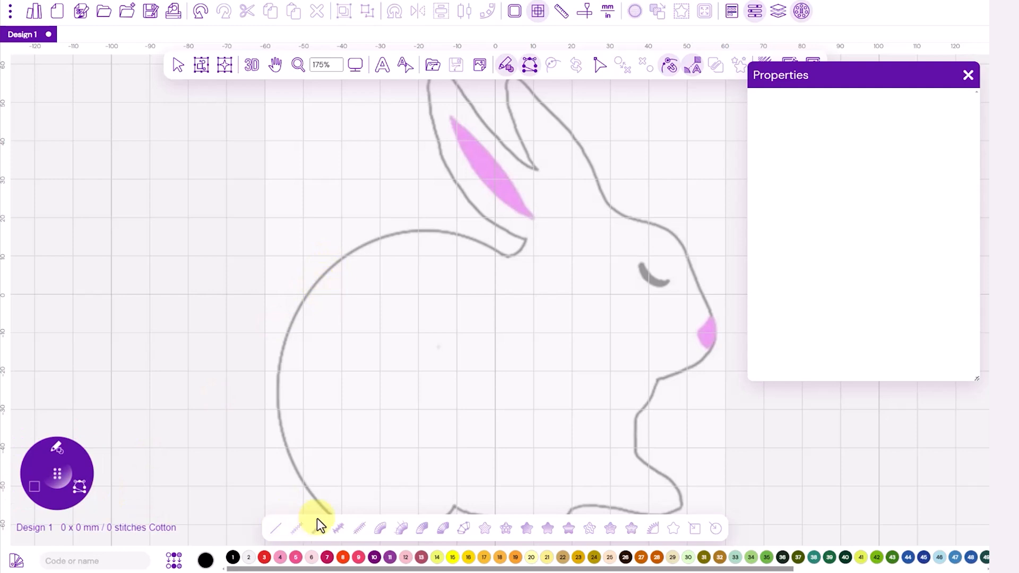
pyautogui.click(327, 558)
pyautogui.click(325, 271)
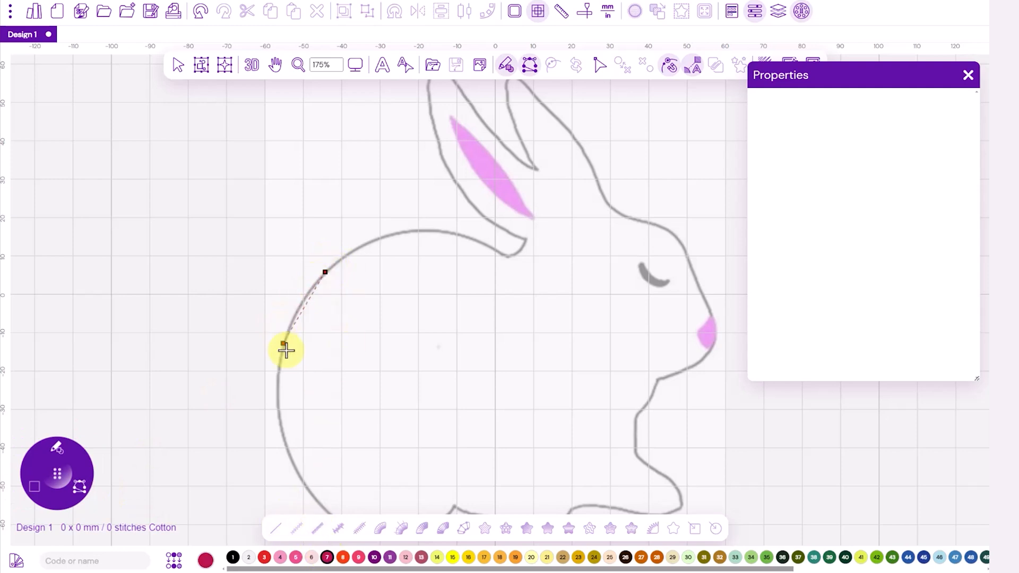
pyautogui.click(286, 338)
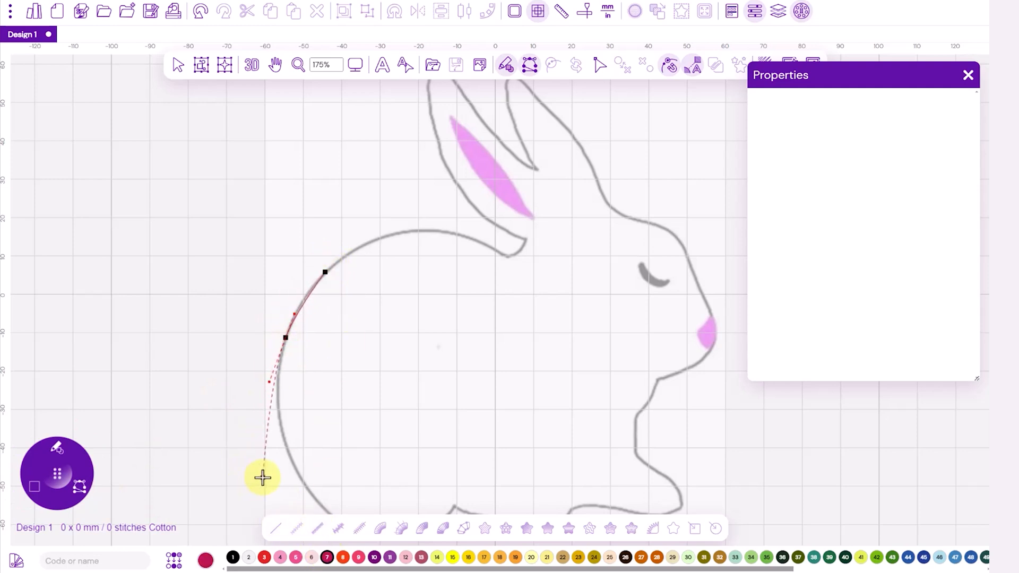
pyautogui.click(299, 479)
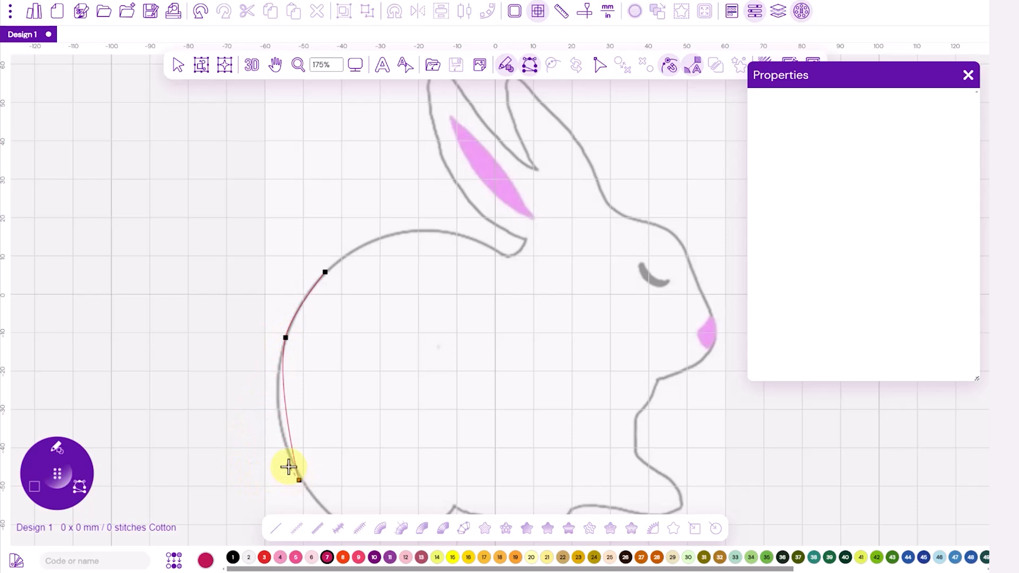
pyautogui.press('BackSpace')
pyautogui.moveTo(321, 428); pyautogui.dragTo(274, 357)
pyautogui.click(232, 340)
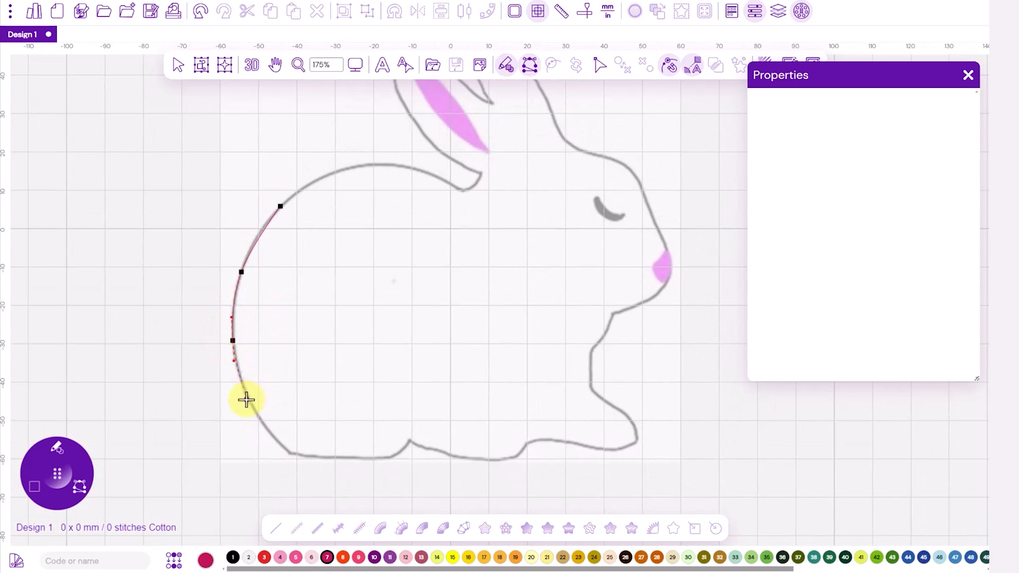
pyautogui.click(250, 402)
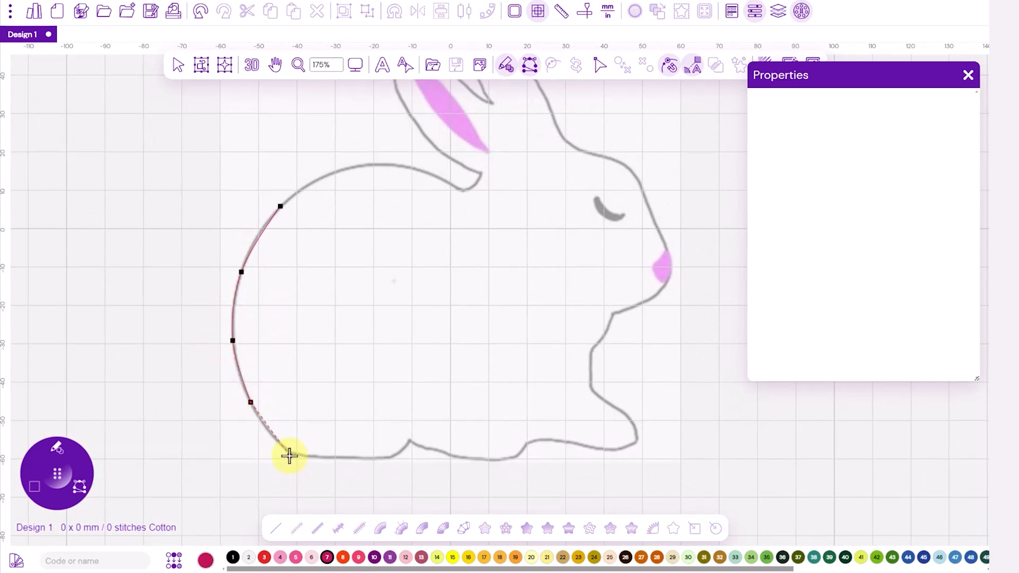
pyautogui.click(289, 455)
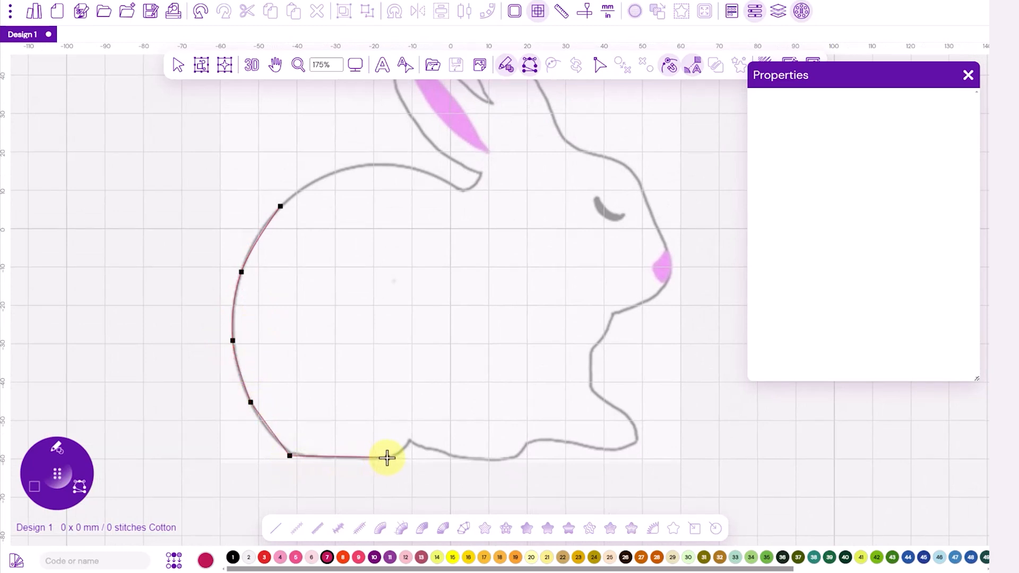
# Step: Continue the outline along the bunny's underside to the start of the front foot
pyautogui.click(398, 453)
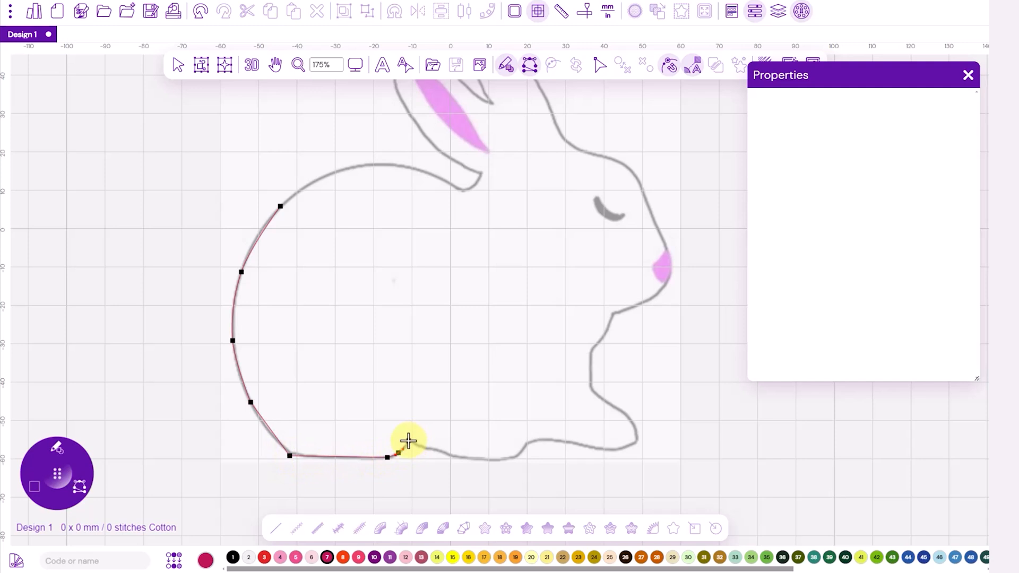
pyautogui.click(408, 440)
pyautogui.click(454, 456)
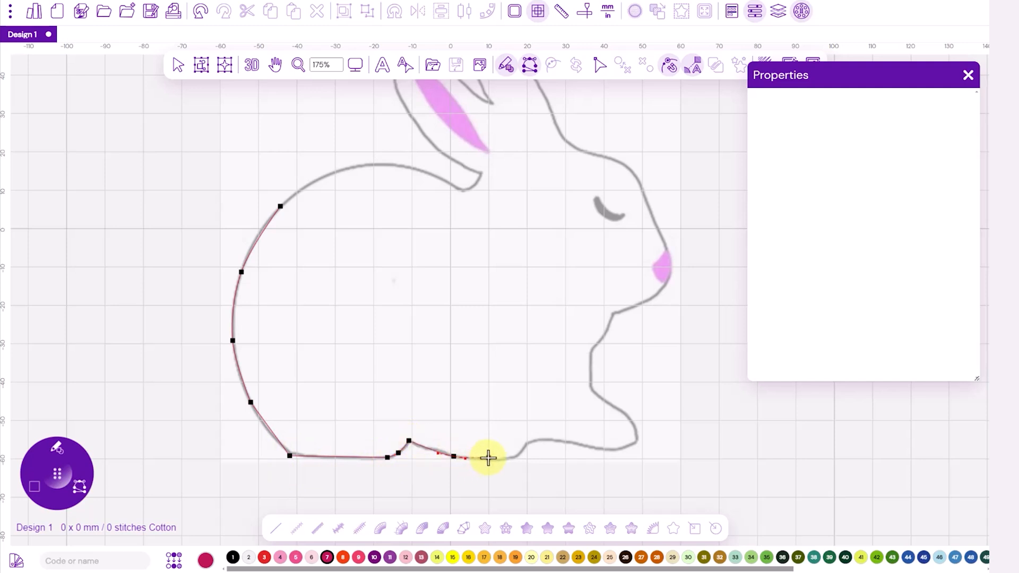
pyautogui.click(491, 457)
pyautogui.click(515, 458)
pyautogui.click(529, 440)
pyautogui.click(546, 439)
# Step: Trace around the front foot and up the chest to the corner under the chin
pyautogui.click(610, 449)
pyautogui.click(638, 443)
pyautogui.click(633, 421)
pyautogui.click(604, 402)
pyautogui.click(589, 388)
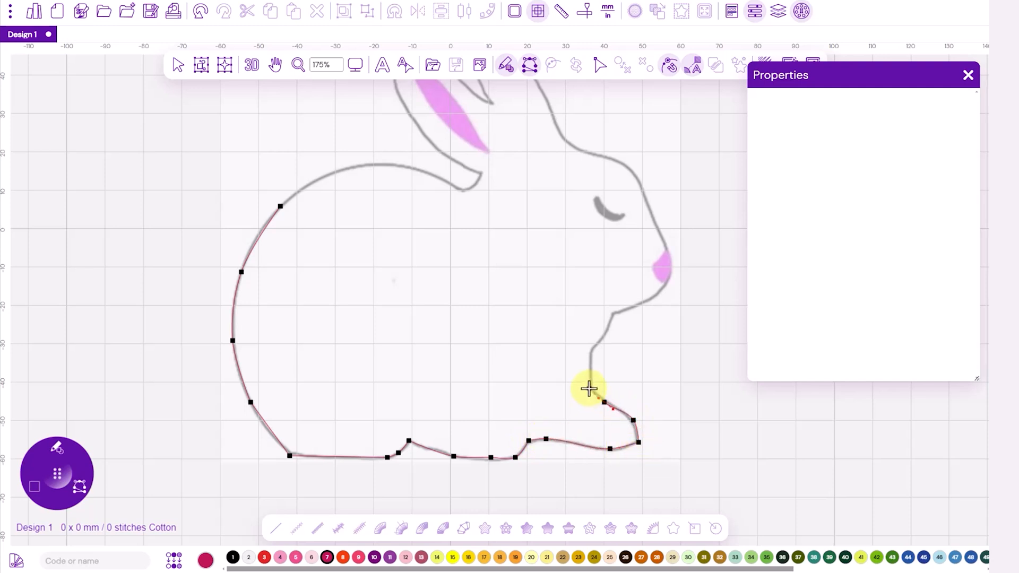
pyautogui.click(591, 352)
pyautogui.click(601, 341)
pyautogui.click(612, 313)
# Step: Trace the chin, nose and face profile up to the bunny's forehead
pyautogui.click(646, 303)
pyautogui.click(670, 273)
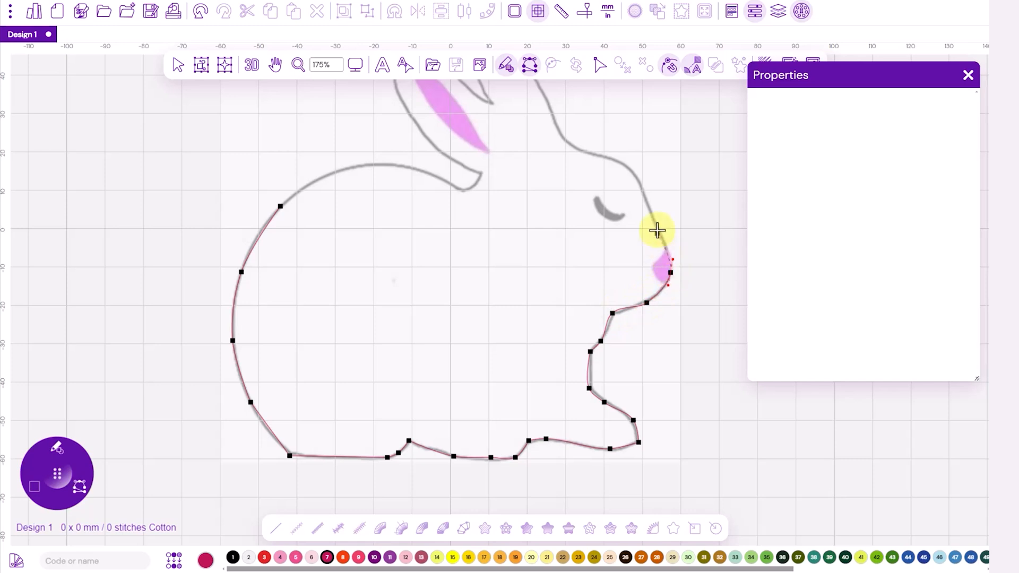
pyautogui.click(663, 235)
pyautogui.click(645, 196)
pyautogui.click(633, 171)
pyautogui.click(604, 156)
# Step: Trace the back of the head and the front ear around its tip and down its inner edge
pyautogui.moveTo(556, 152); pyautogui.dragTo(591, 317)
pyautogui.click(613, 315)
pyautogui.click(590, 287)
pyautogui.click(572, 241)
pyautogui.click(538, 207)
pyautogui.click(510, 176)
pyautogui.click(499, 176)
pyautogui.click(499, 197)
pyautogui.click(512, 241)
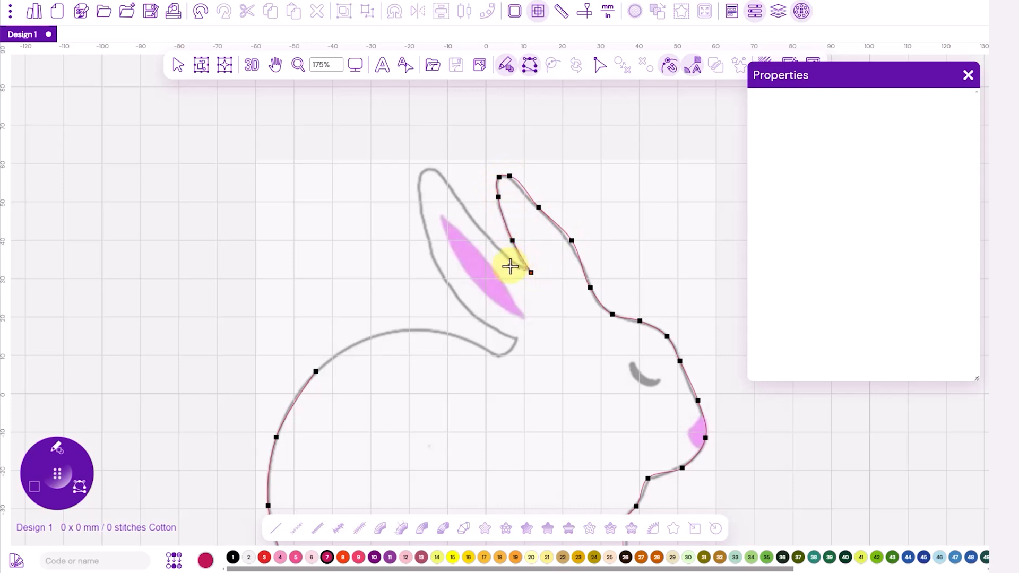
# Step: Trace the pink-lined ear up to its tip and down its outer edge towards the base
pyautogui.click(515, 264)
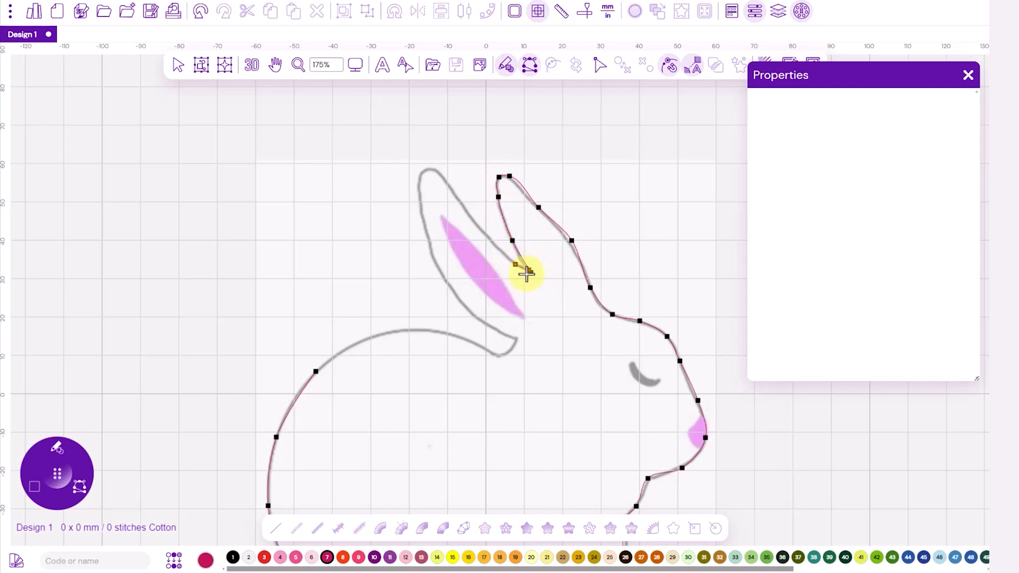
pyautogui.click(494, 243)
pyautogui.click(473, 212)
pyautogui.click(450, 187)
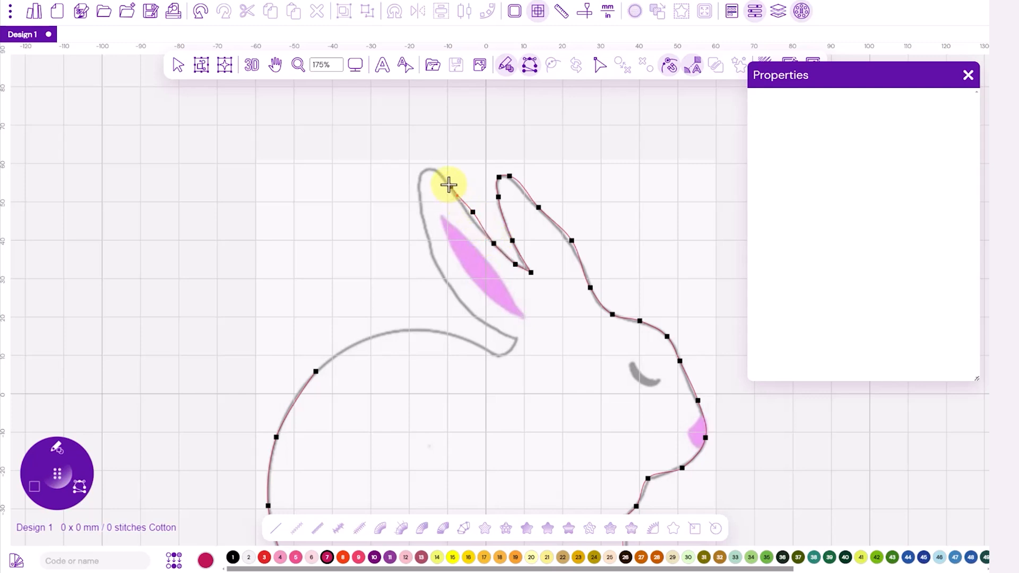
pyautogui.click(434, 169)
pyautogui.click(419, 178)
pyautogui.click(429, 239)
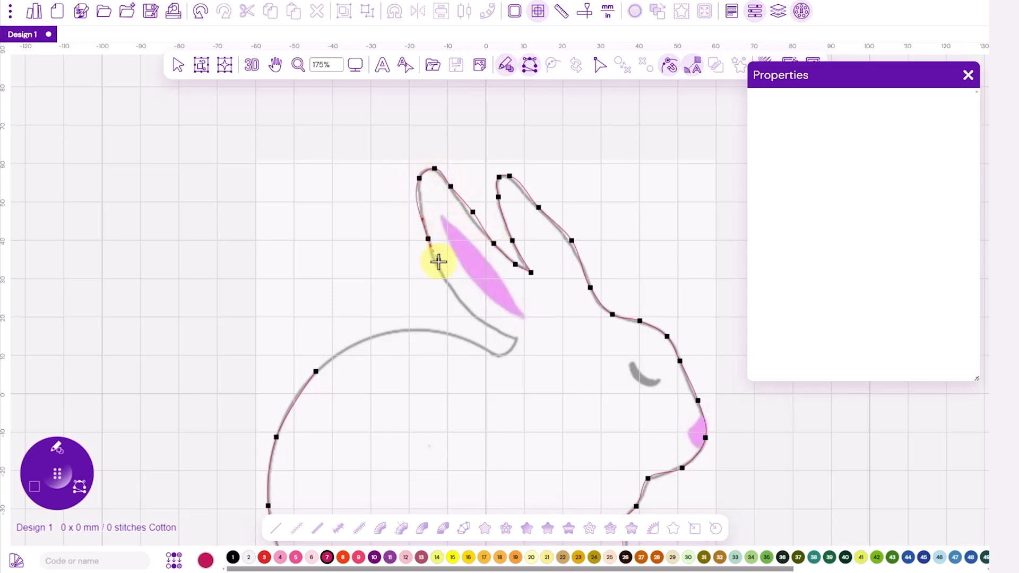
pyautogui.click(456, 289)
pyautogui.click(489, 328)
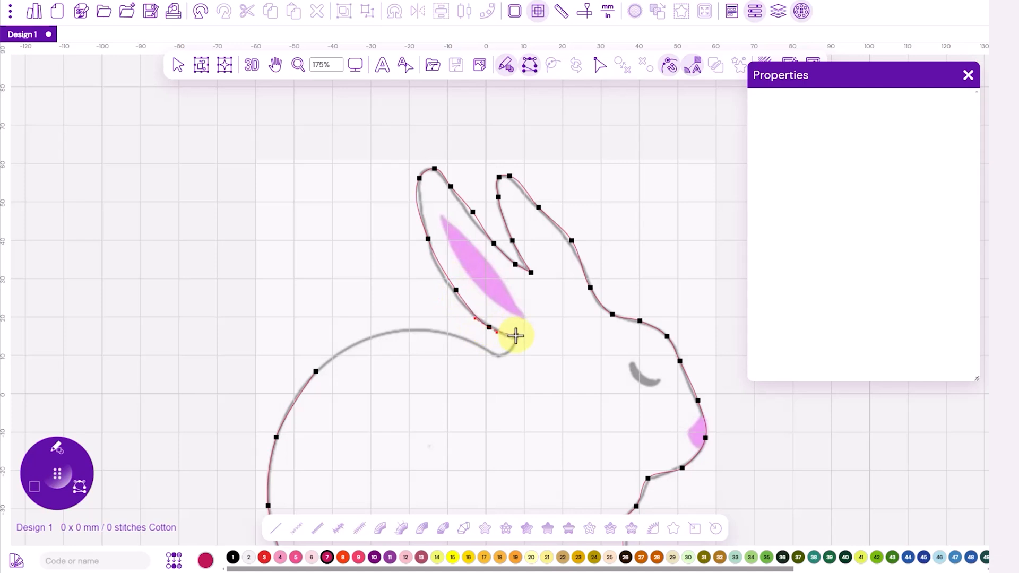
# Step: Trace the ear base and the upper back to the starting point and finish the closed bunny outline
pyautogui.click(516, 338)
pyautogui.click(512, 349)
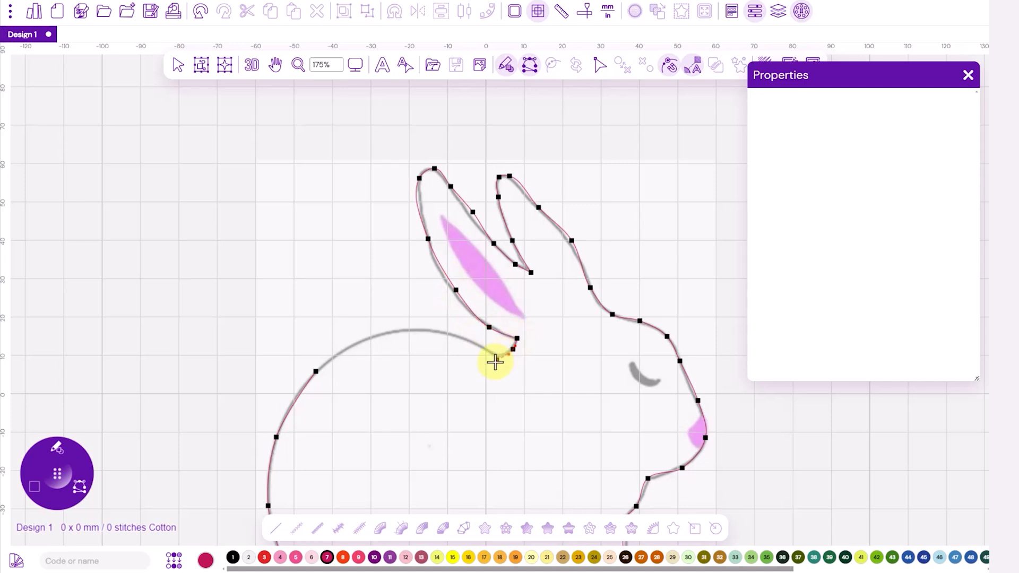
pyautogui.click(494, 357)
pyautogui.click(486, 351)
pyautogui.click(454, 338)
pyautogui.click(397, 330)
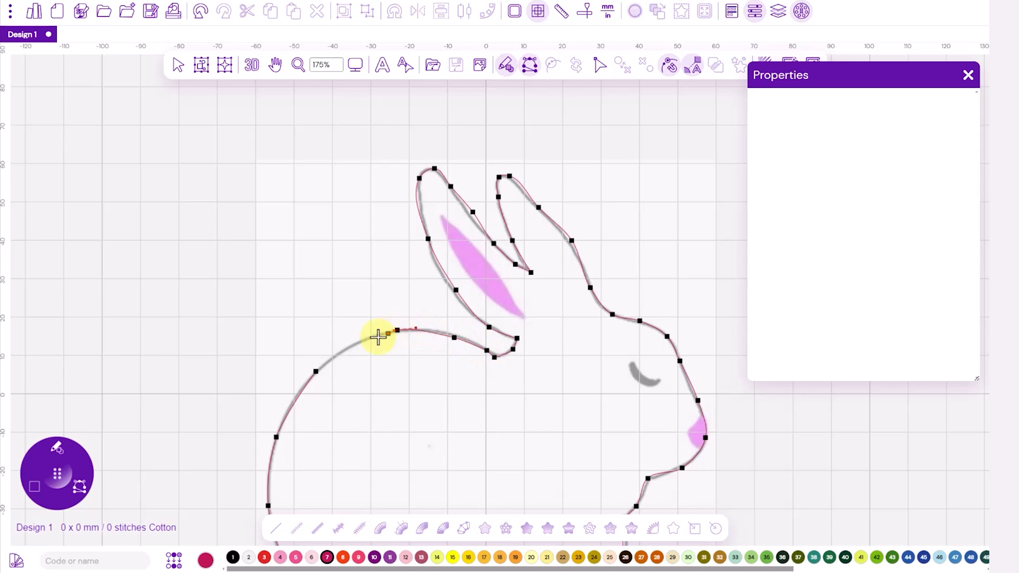
pyautogui.click(336, 356)
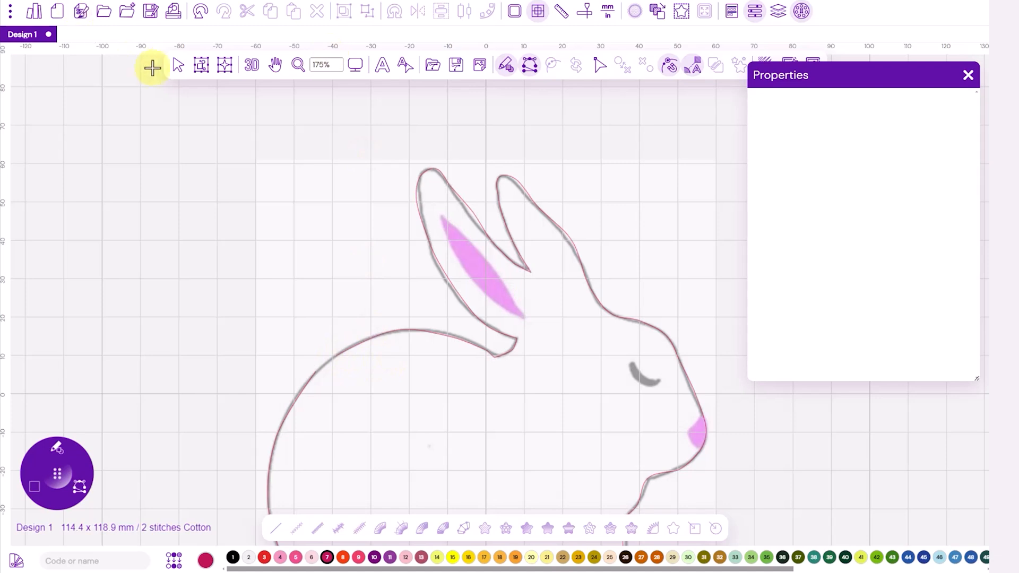
# Step: Select the traced bunny outline and hide the backdrop image
pyautogui.click(178, 68)
pyautogui.click(394, 330)
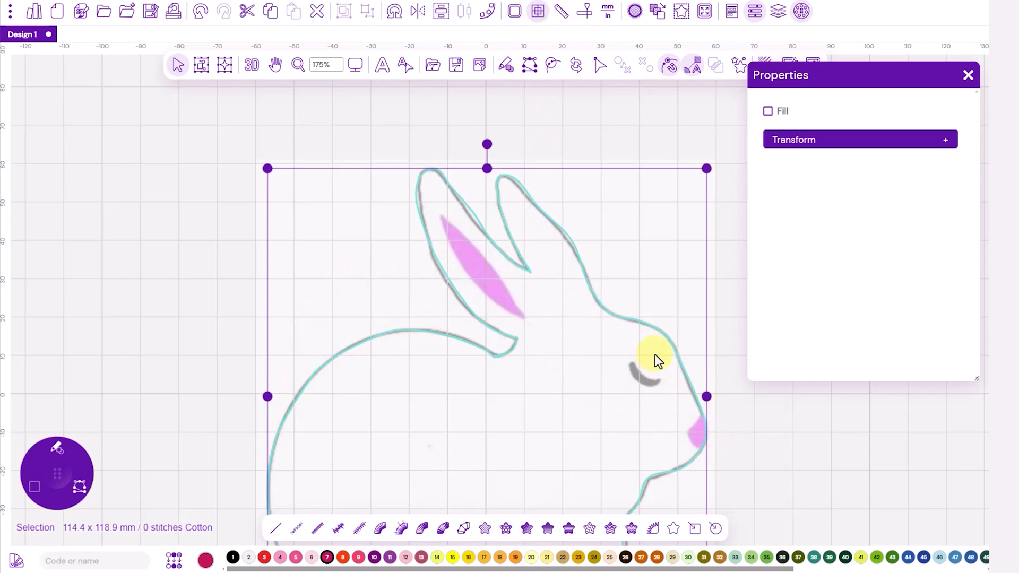
pyautogui.moveTo(781, 489); pyautogui.dragTo(672, 401)
pyautogui.scroll(-1, 596, 369)
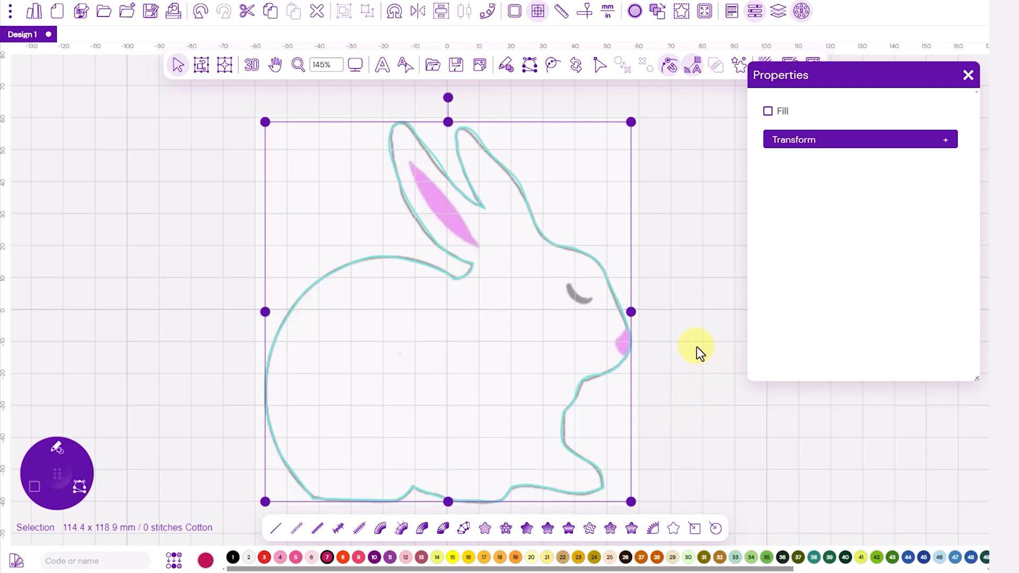
pyautogui.click(481, 66)
pyautogui.click(518, 111)
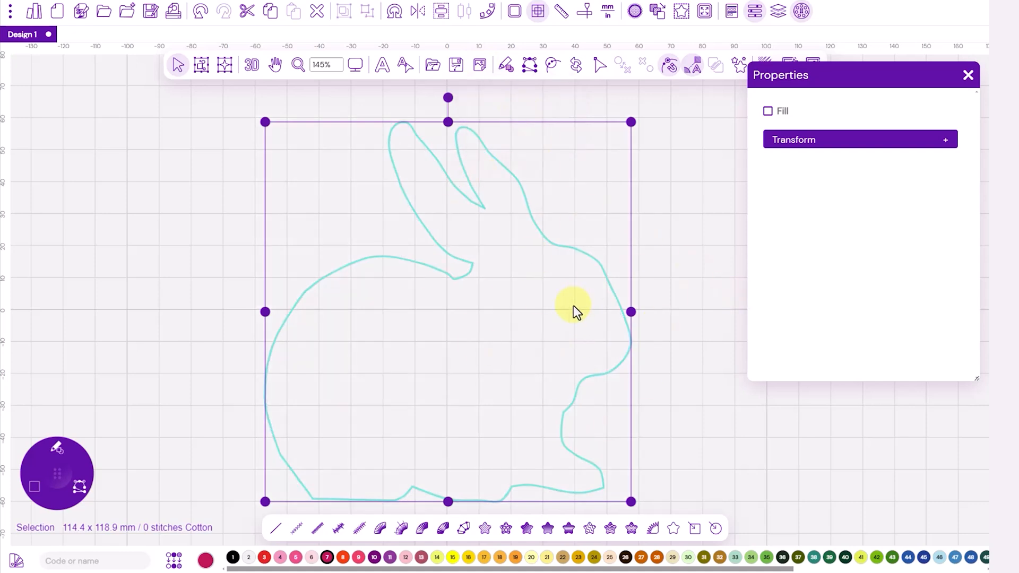
# Step: Draw a heart shape about 128 × 112 mm overlapping the bunny outline
pyautogui.click(33, 490)
pyautogui.click(100, 498)
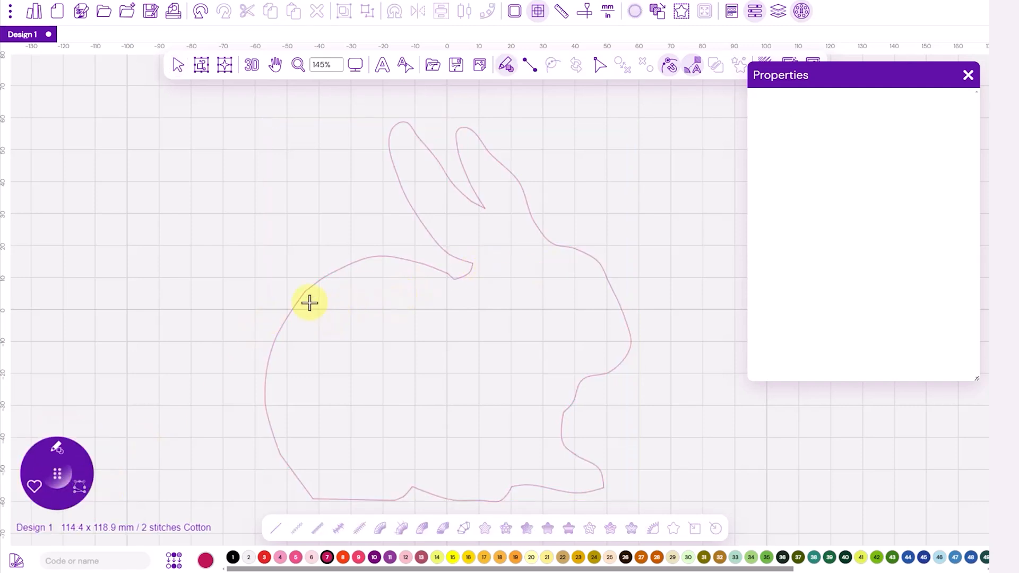
pyautogui.moveTo(317, 309); pyautogui.dragTo(725, 307)
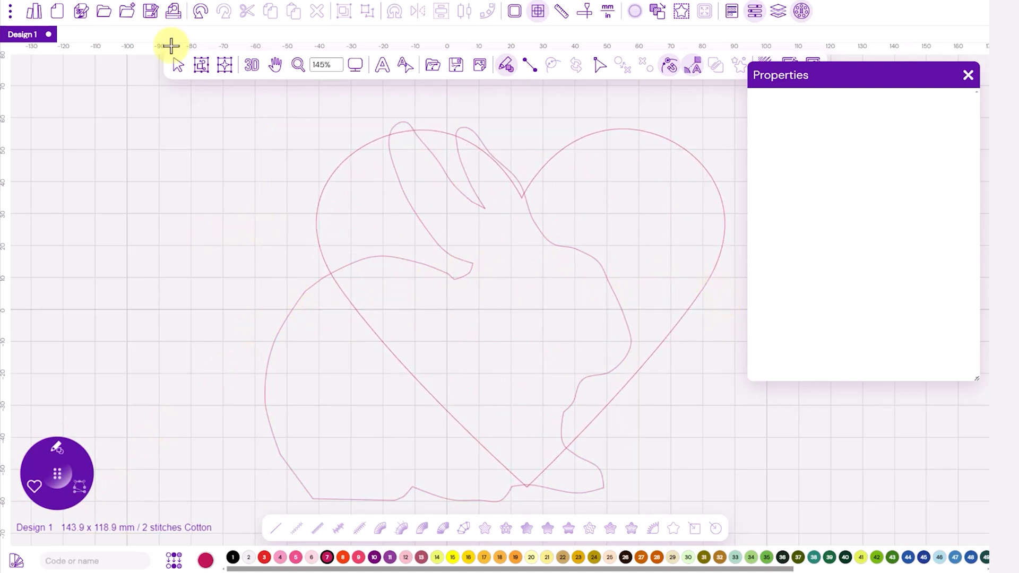
# Step: Move the heart up over the bunny's head and ears and enlarge it to about 132 × 115 mm
pyautogui.click(179, 66)
pyautogui.click(322, 191)
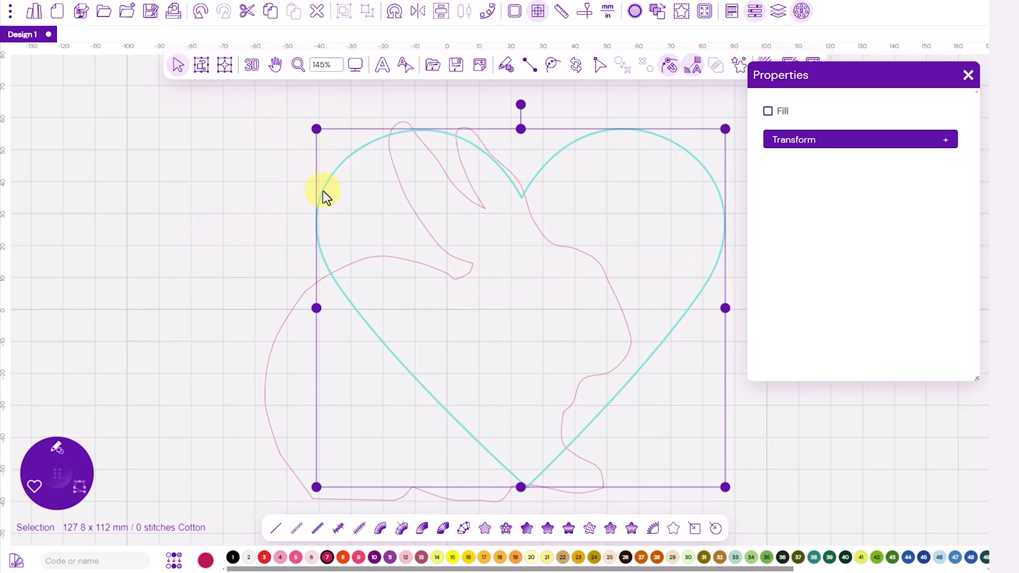
pyautogui.moveTo(663, 215); pyautogui.dragTo(681, 186)
pyautogui.moveTo(750, 494); pyautogui.dragTo(680, 496)
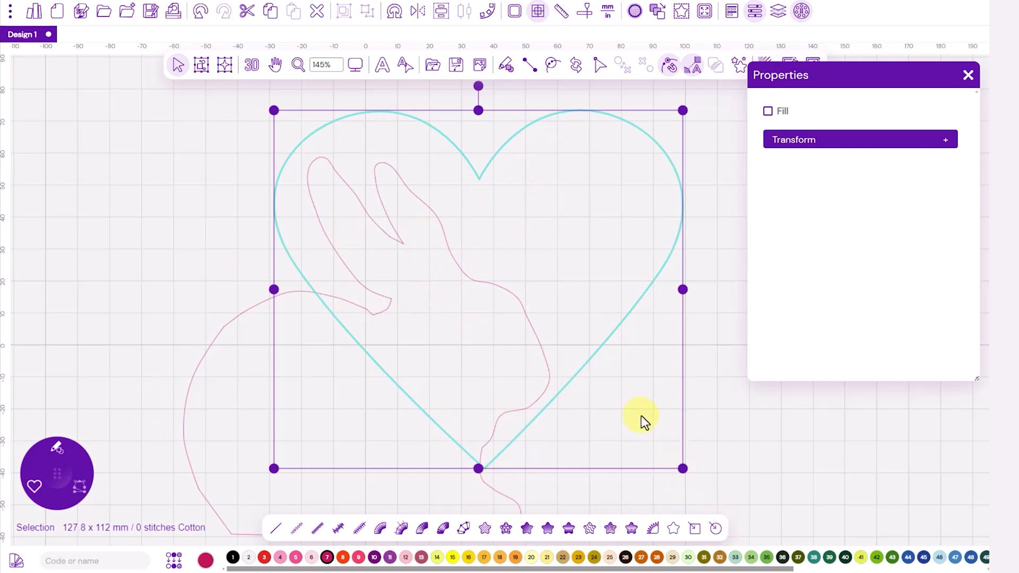
pyautogui.moveTo(684, 469); pyautogui.dragTo(694, 480)
pyautogui.moveTo(588, 221); pyautogui.dragTo(585, 222)
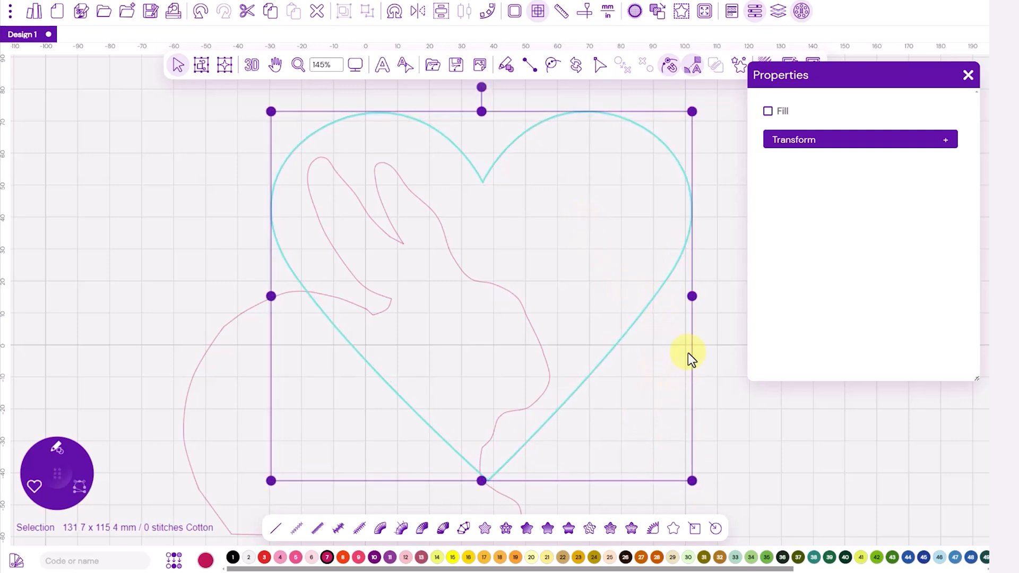
pyautogui.scroll(-4, 711, 414)
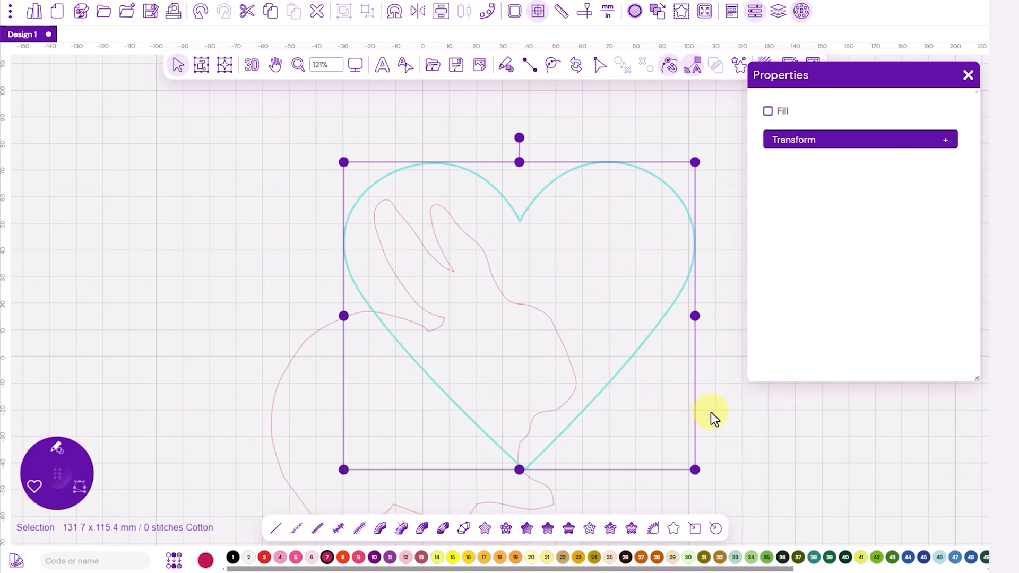
pyautogui.moveTo(756, 464); pyautogui.dragTo(725, 441)
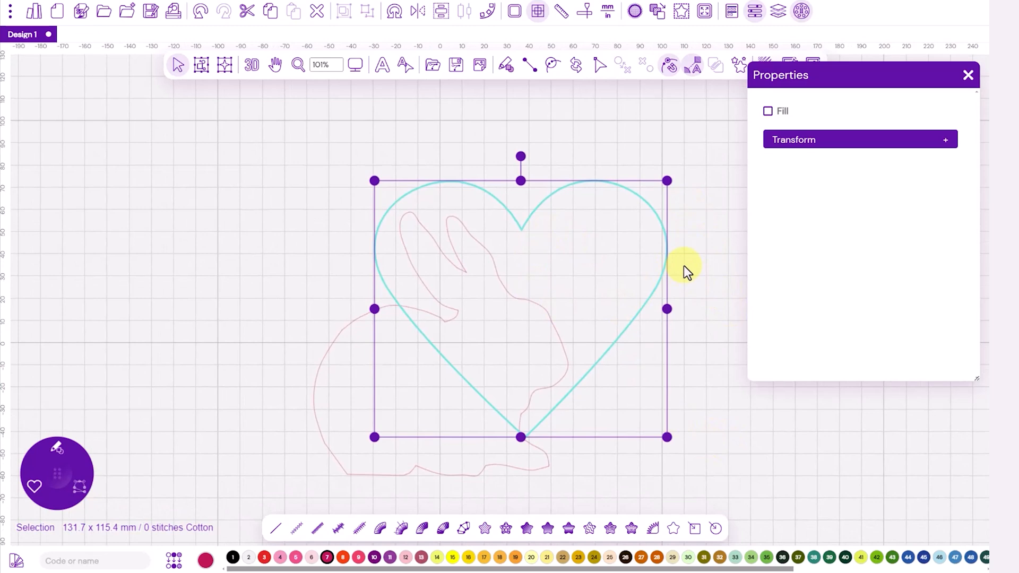
# Step: Select both the bunny outline and the heart and apply Exclude to their overlapping shapes
pyautogui.hotkey('ctrl', 'a')
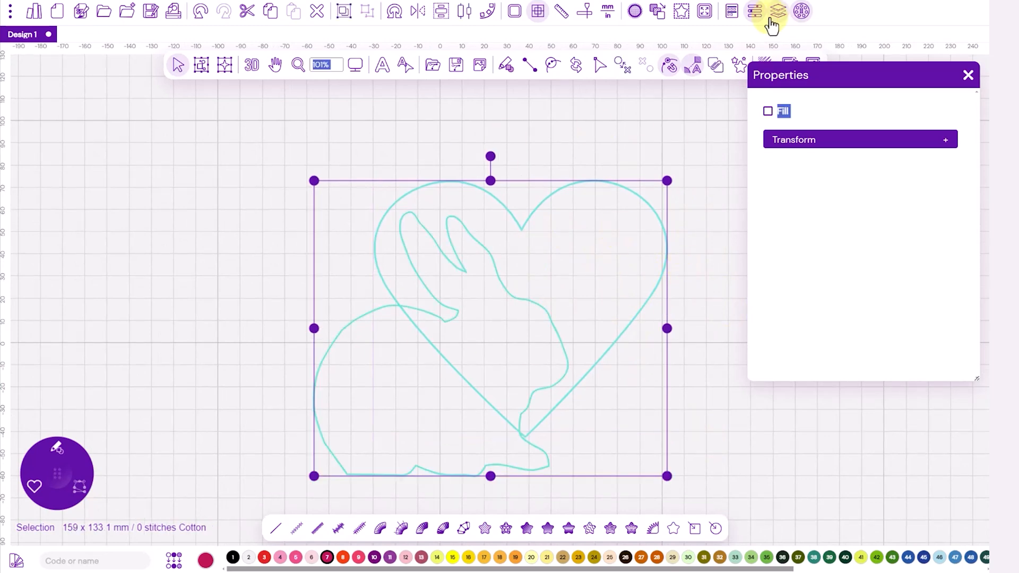
pyautogui.click(715, 67)
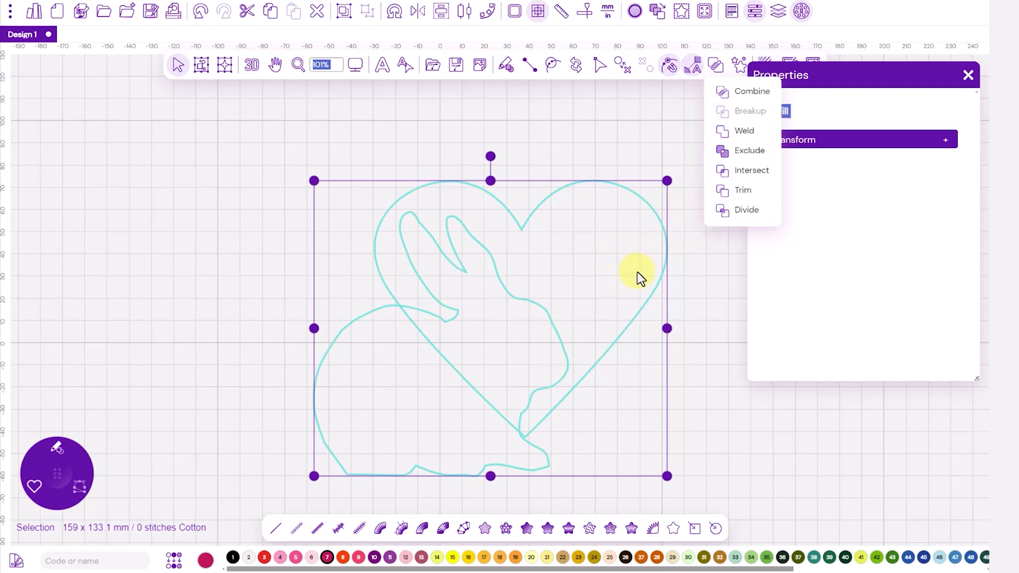
pyautogui.click(739, 154)
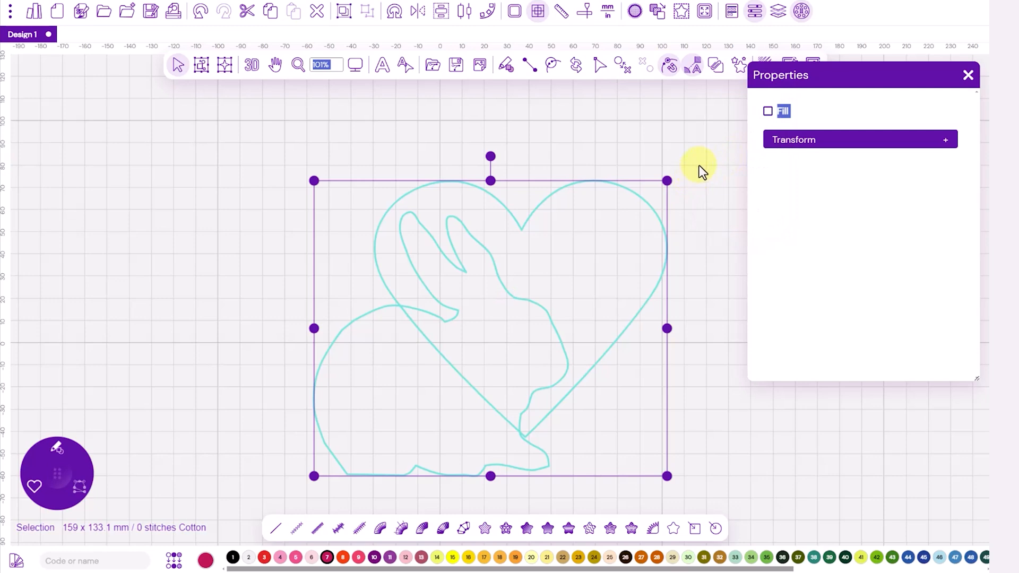
pyautogui.click(276, 277)
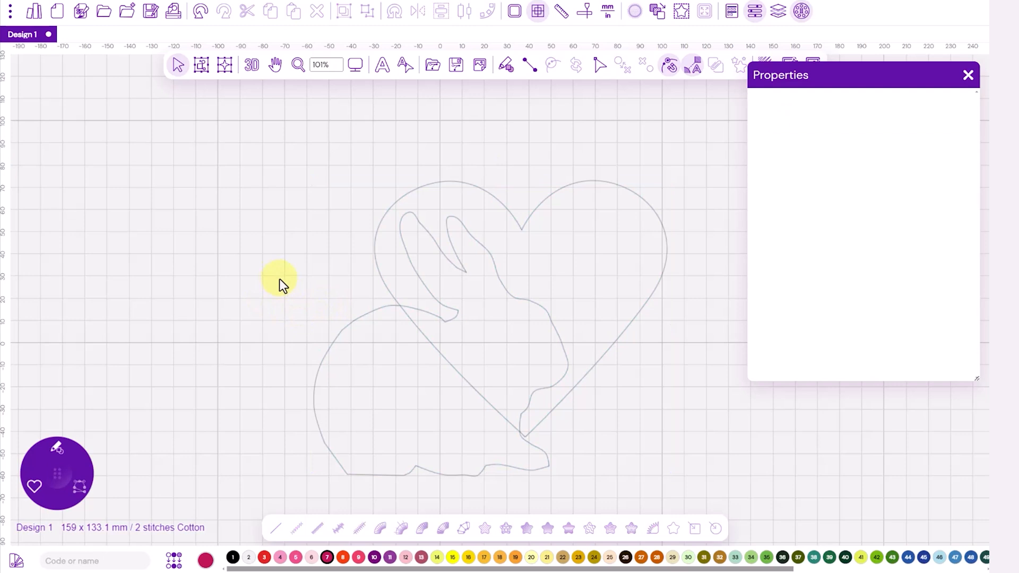
# Step: Separate the bunny's body piece from the heart and delete it
pyautogui.click(355, 323)
pyautogui.moveTo(373, 389); pyautogui.dragTo(181, 302)
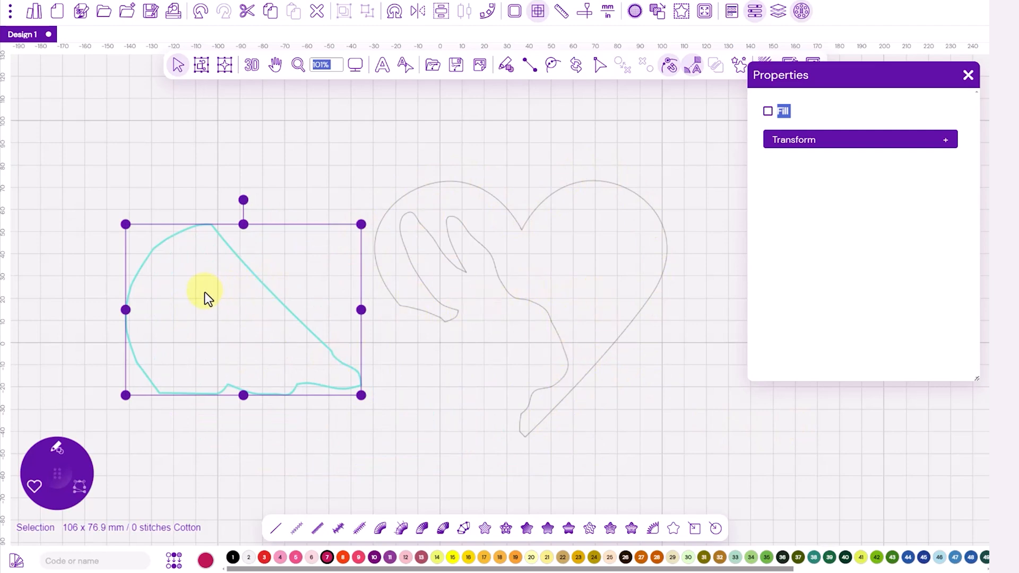
pyautogui.press('Delete')
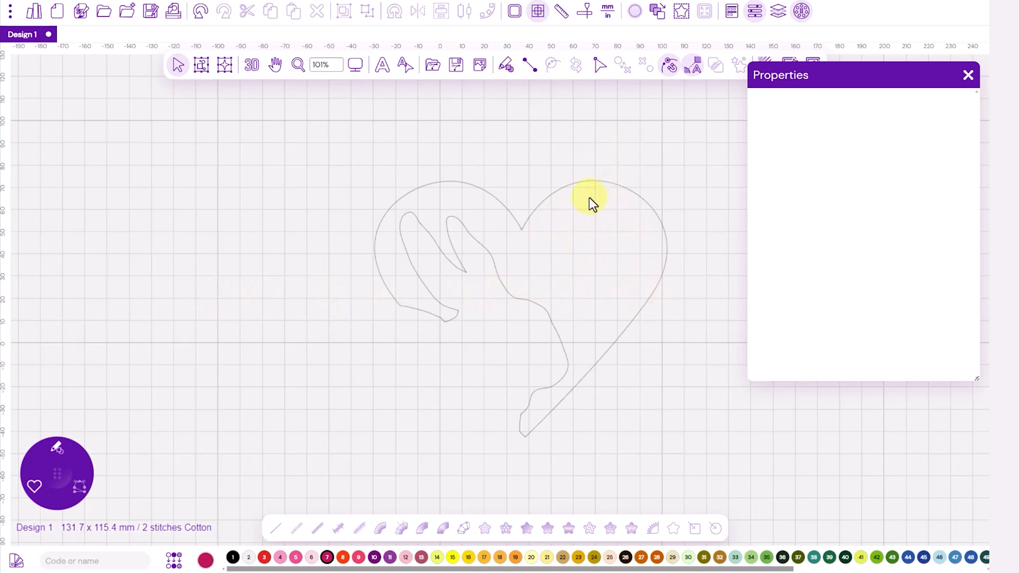
# Step: Select the remaining heart shape, list its path under its thread color in Sequence View, and hide the grid
pyautogui.click(561, 190)
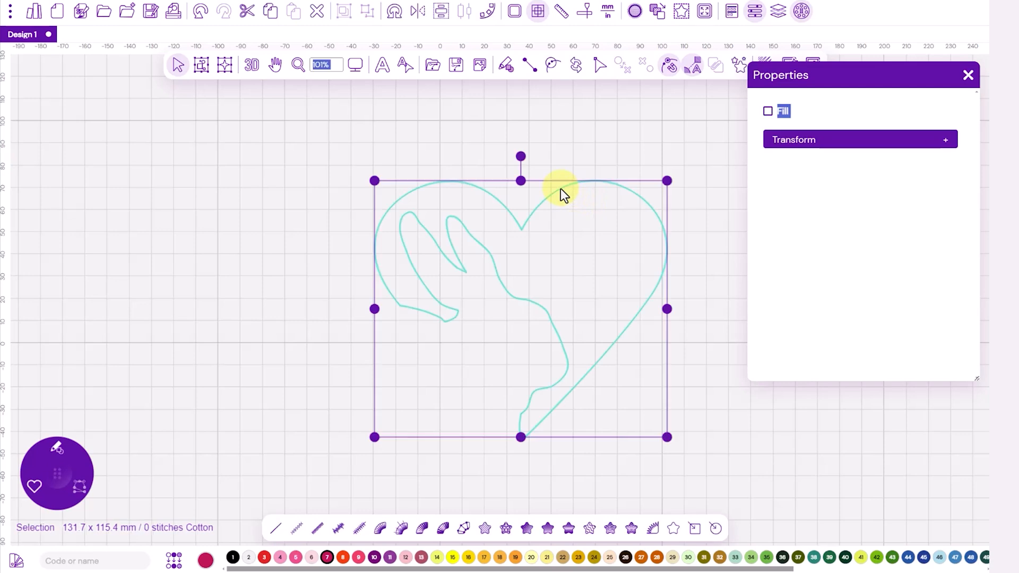
pyautogui.click(779, 11)
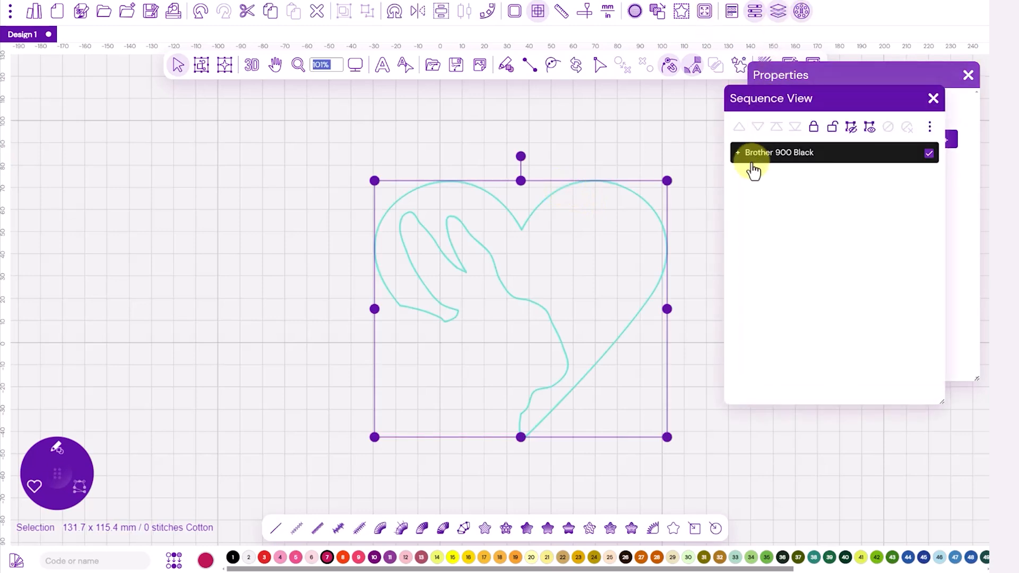
pyautogui.click(736, 153)
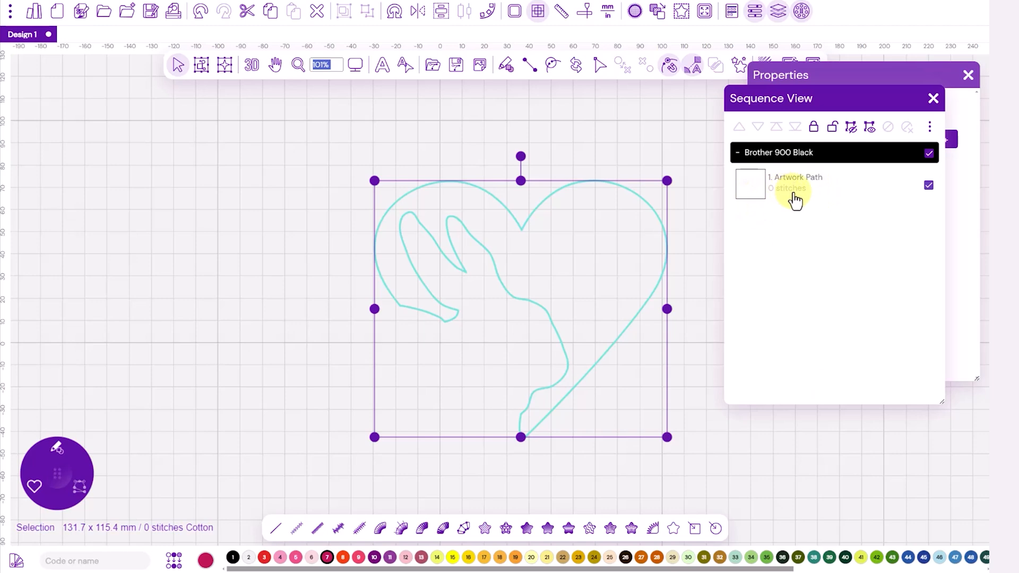
pyautogui.scroll(2, 623, 306)
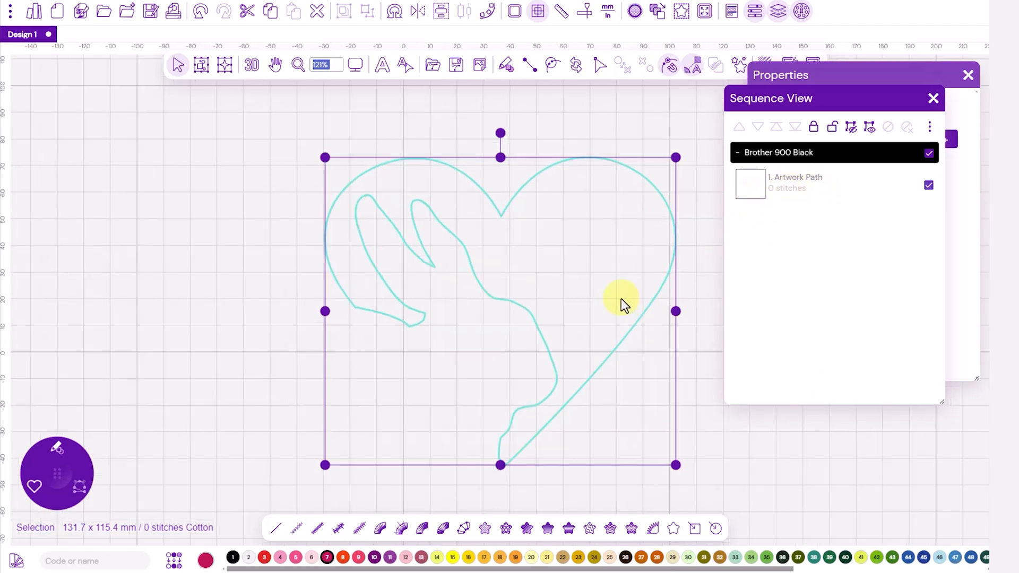
pyautogui.click(537, 13)
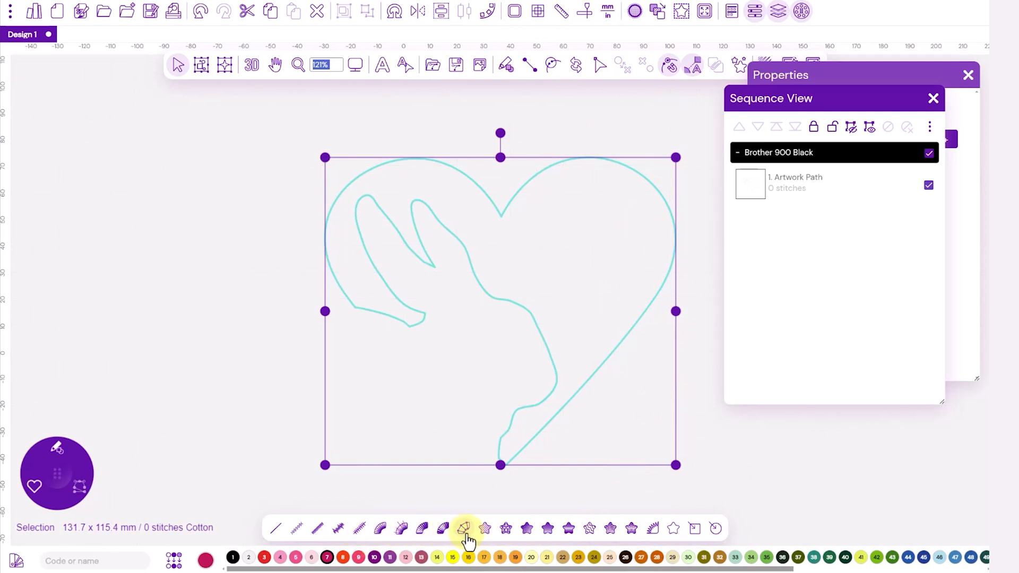
# Step: Convert the heart shape to a fill with a horizontal direction line across it and generate the stitches
pyautogui.click(528, 529)
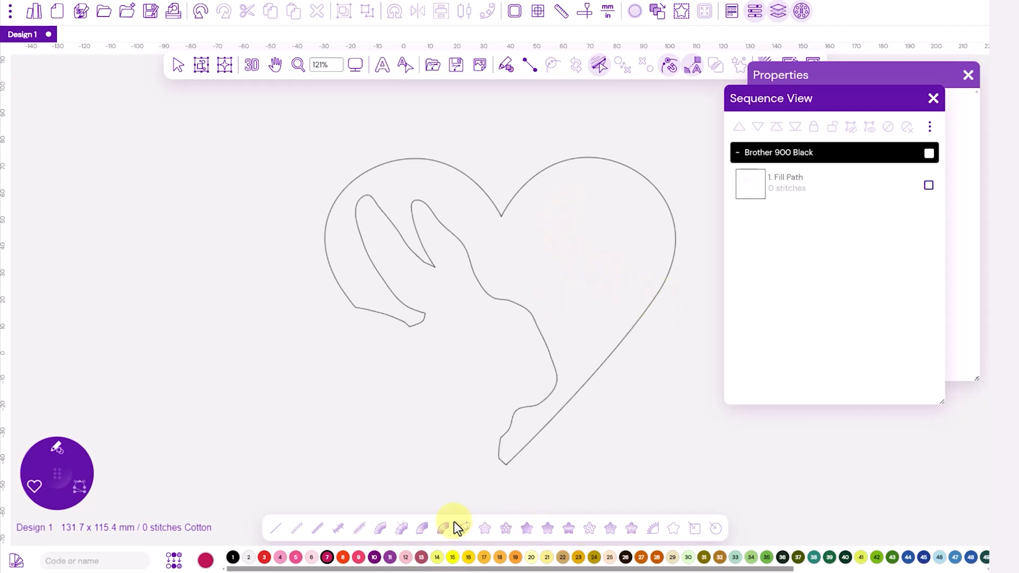
pyautogui.click(527, 529)
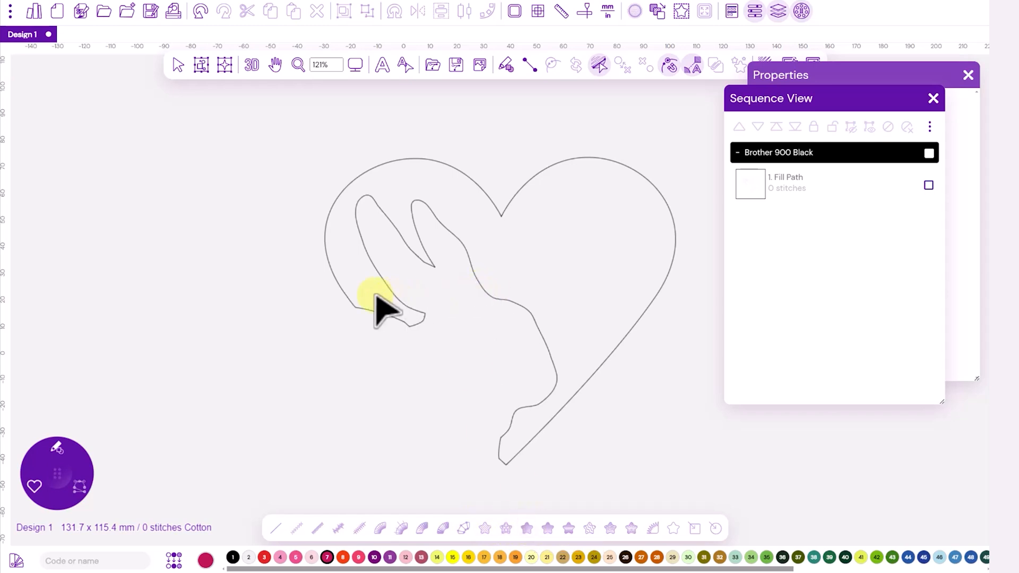
pyautogui.click(344, 292)
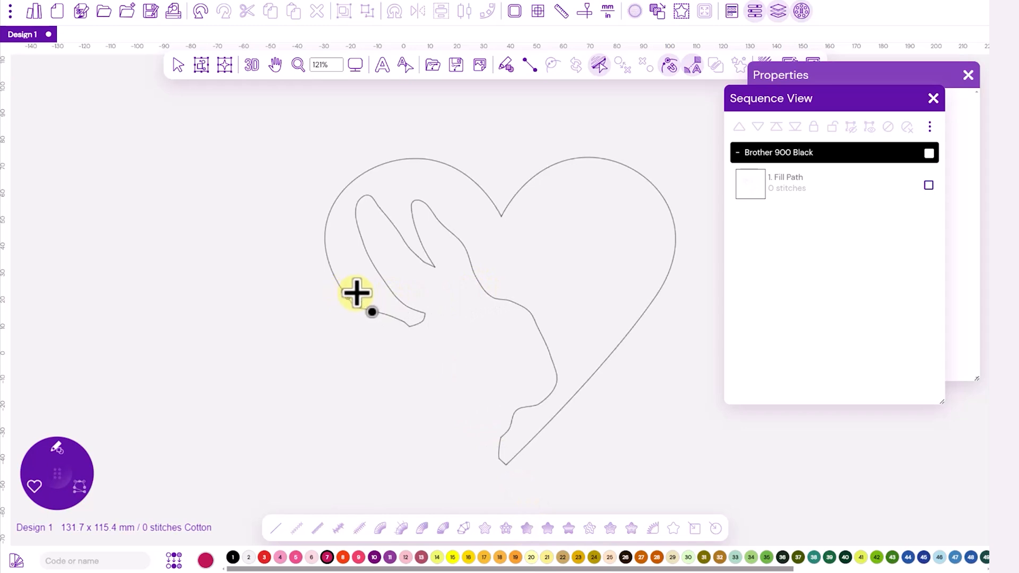
pyautogui.click(650, 285)
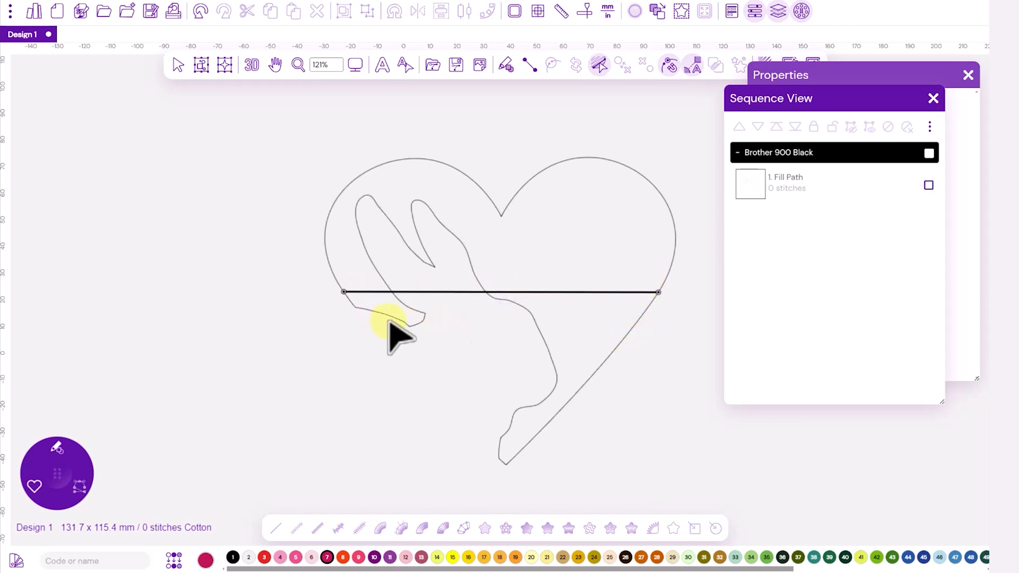
pyautogui.press('Return')
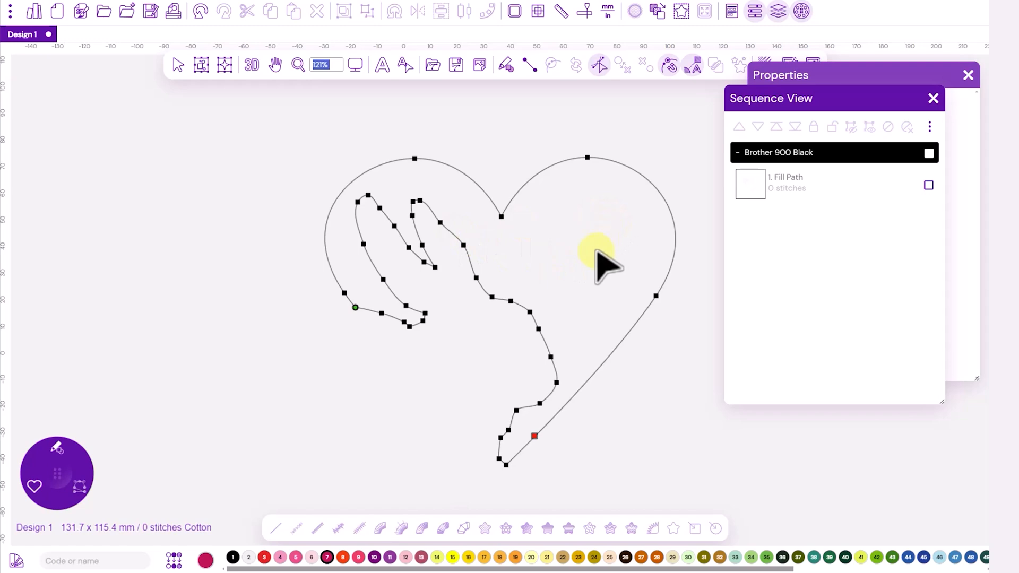
pyautogui.press('Return')
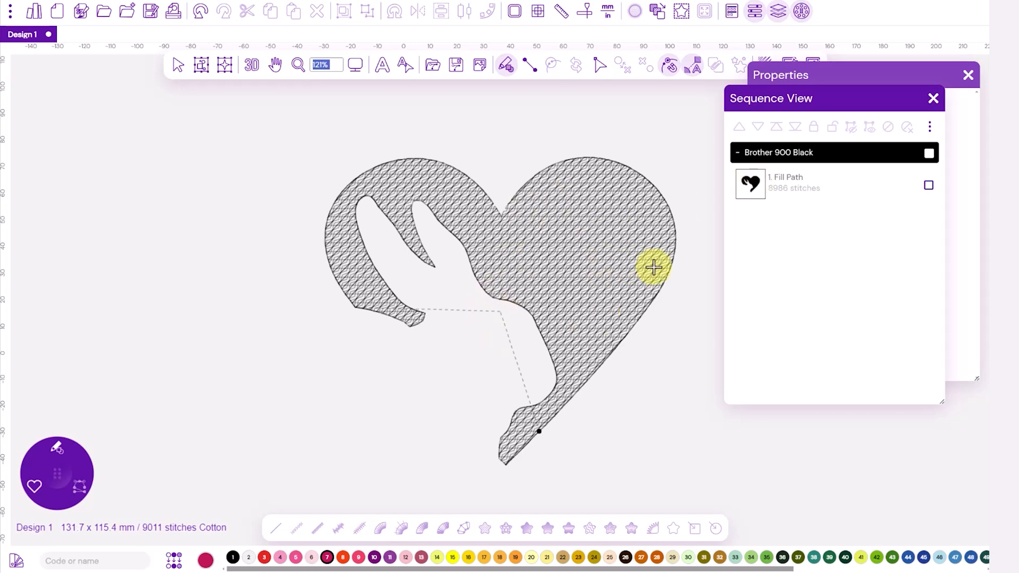
# Step: Recolor the heart's fill path with Brother 85 Pink and move Sequence View away from Properties
pyautogui.click(751, 190)
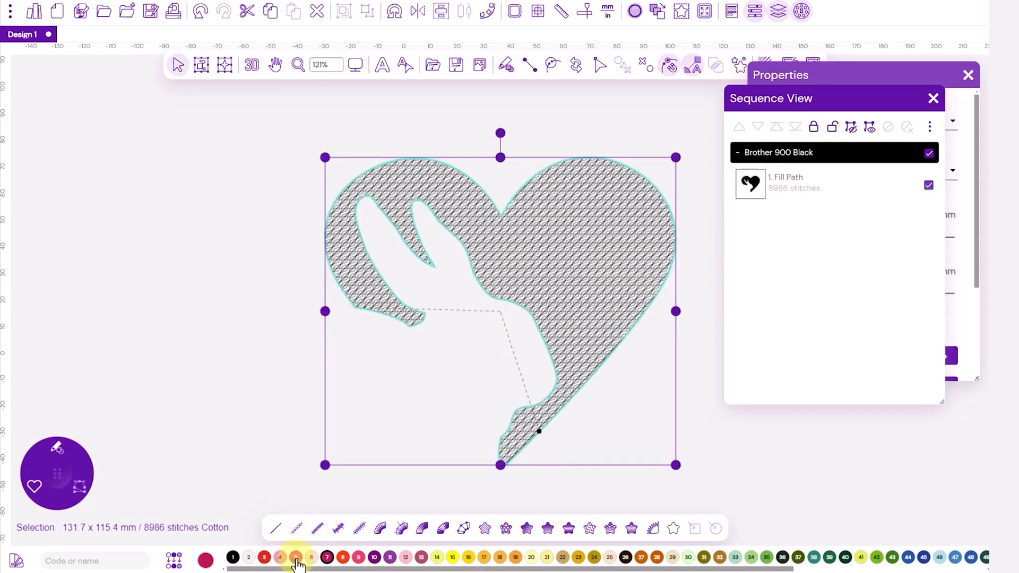
pyautogui.click(279, 558)
pyautogui.moveTo(870, 104); pyautogui.dragTo(230, 143)
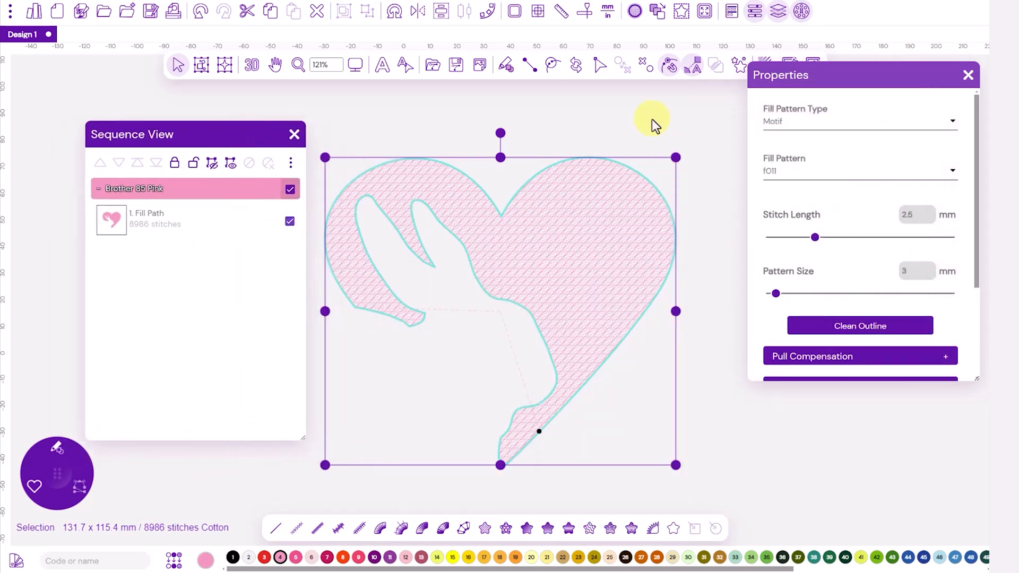
# Step: Switch the heart's motif fill pattern to f010 and then back to f011
pyautogui.click(953, 176)
pyautogui.click(792, 145)
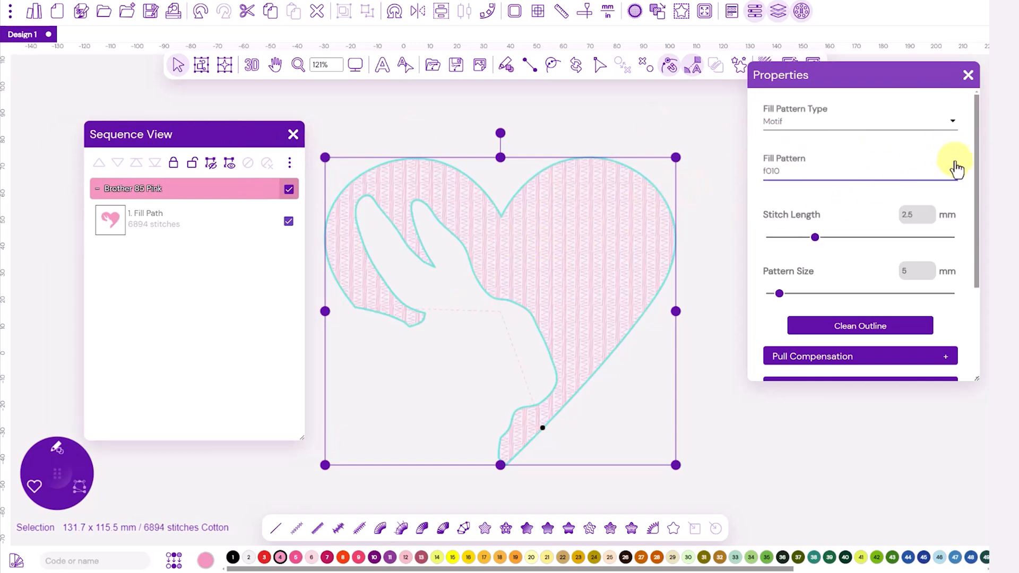
pyautogui.click(951, 176)
pyautogui.click(783, 201)
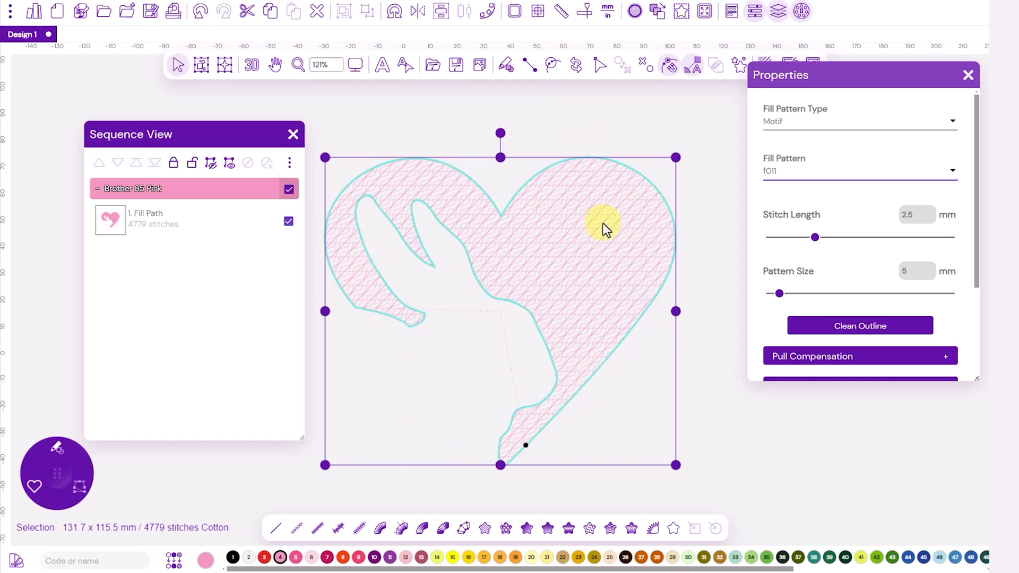
# Step: Duplicate the heart's fill path in place and convert the copy to a run stitch outline
pyautogui.hotkey('ctrl', 'c')
pyautogui.hotkey('ctrl', 'v')
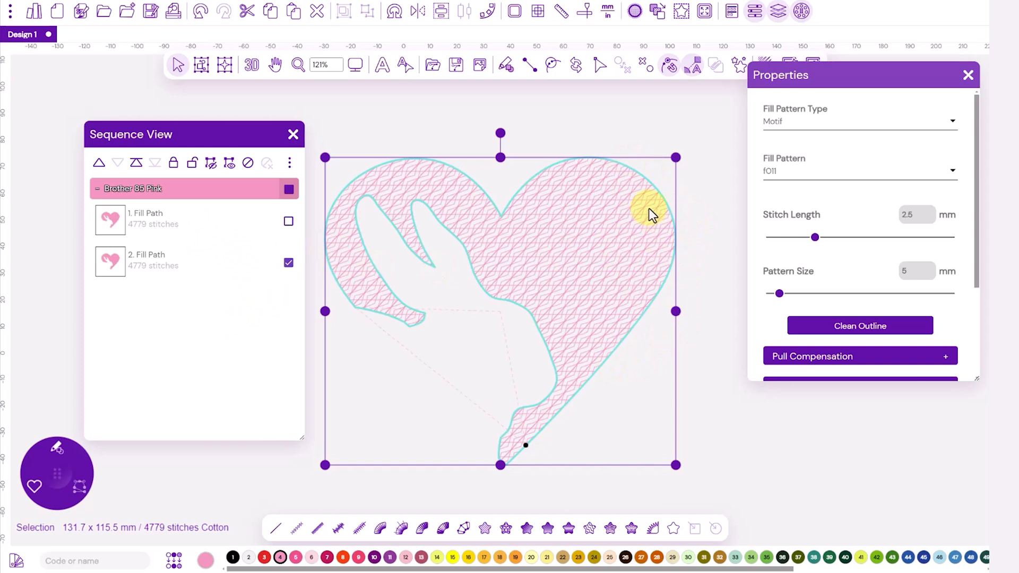
pyautogui.click(277, 530)
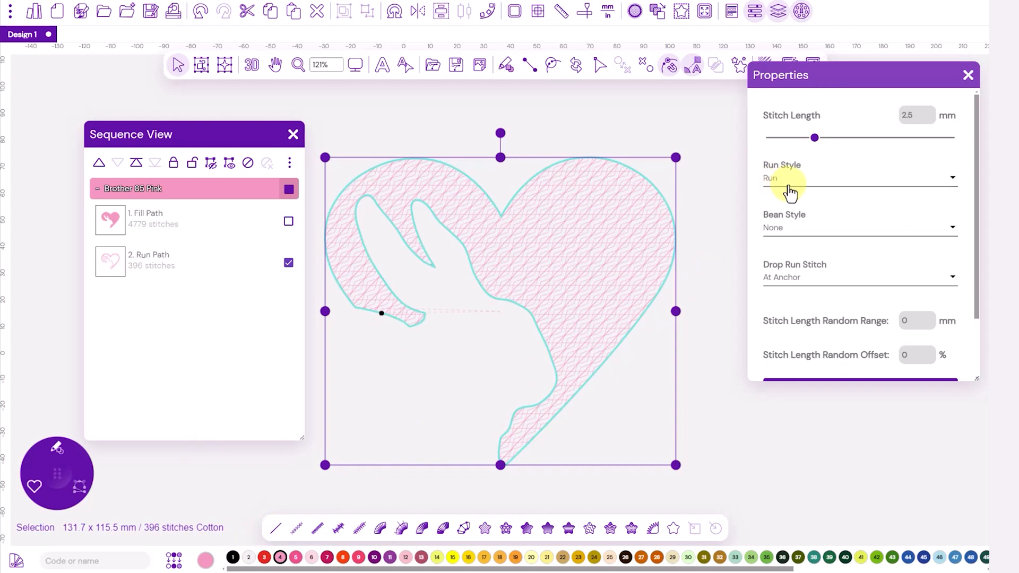
# Step: Set the heart outline's bean style to Bean with 5 repeats and its stitch length to 3 mm
pyautogui.click(954, 229)
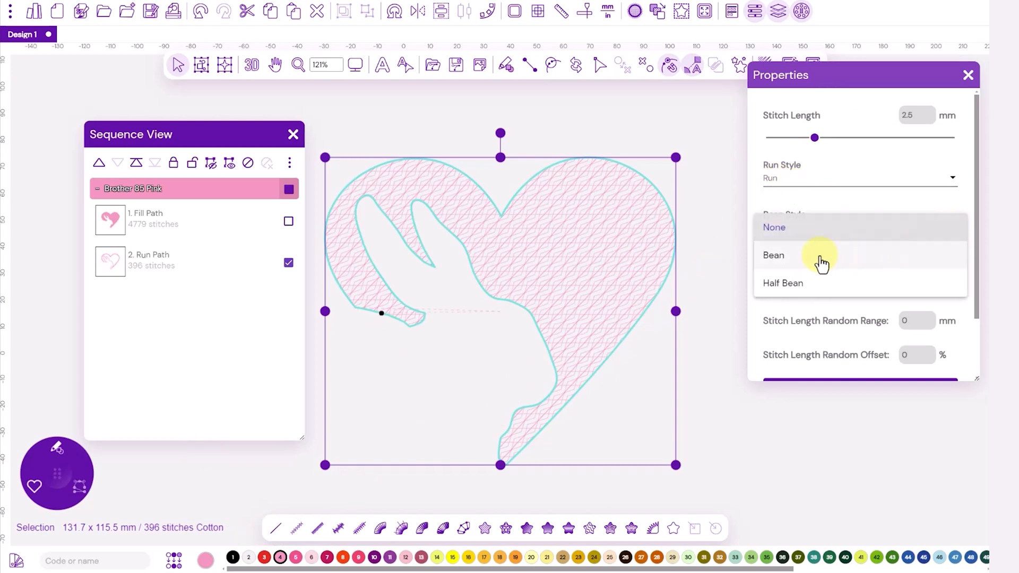
pyautogui.click(773, 257)
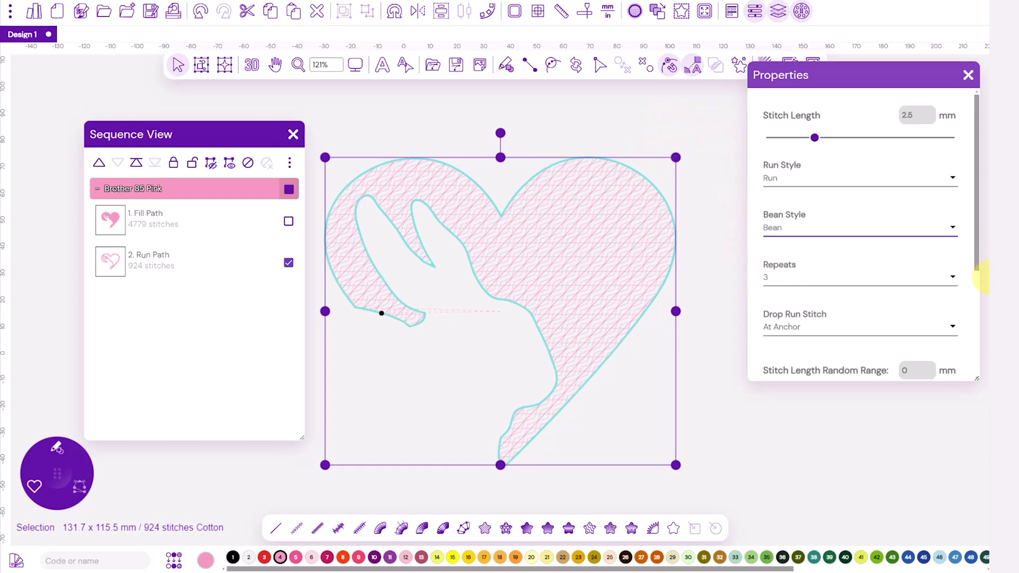
pyautogui.click(951, 285)
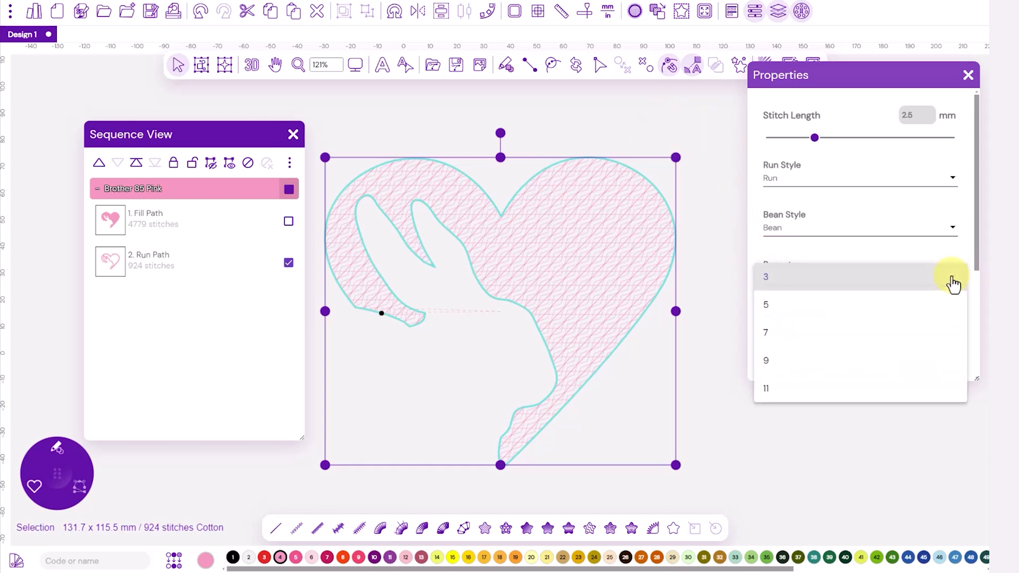
pyautogui.click(783, 309)
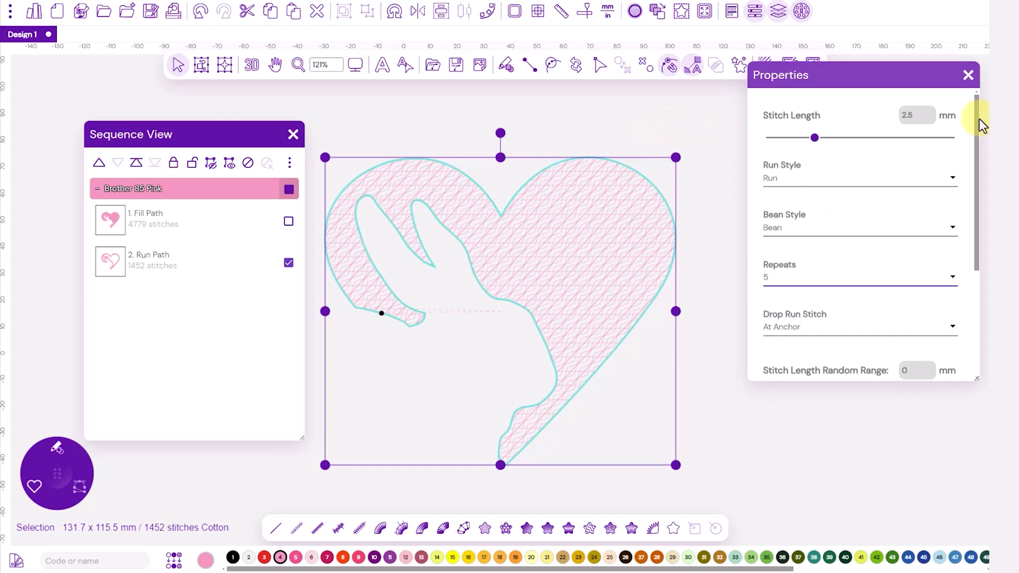
pyautogui.doubleClick(909, 115)
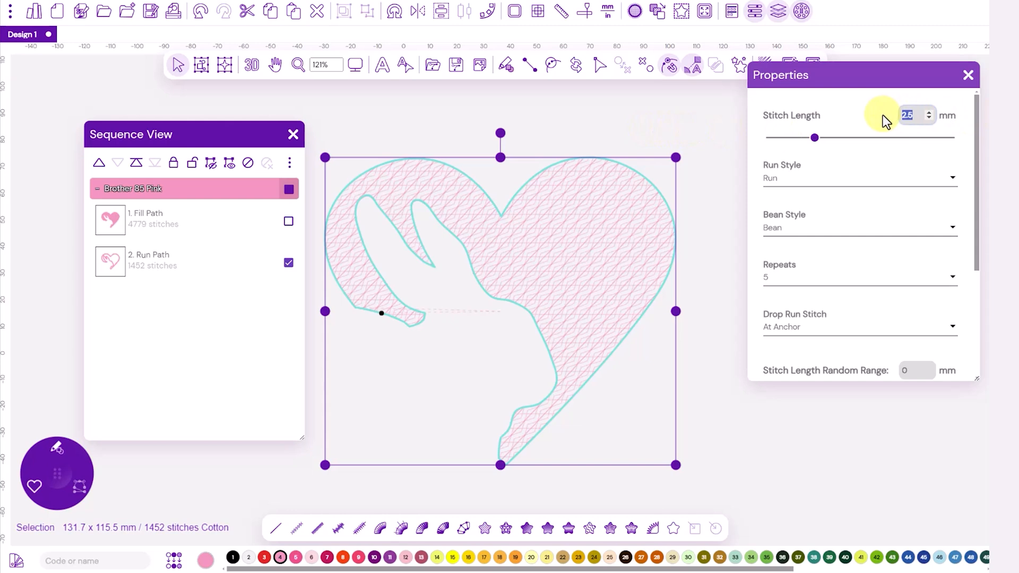
pyautogui.write('3')
pyautogui.press('Return')
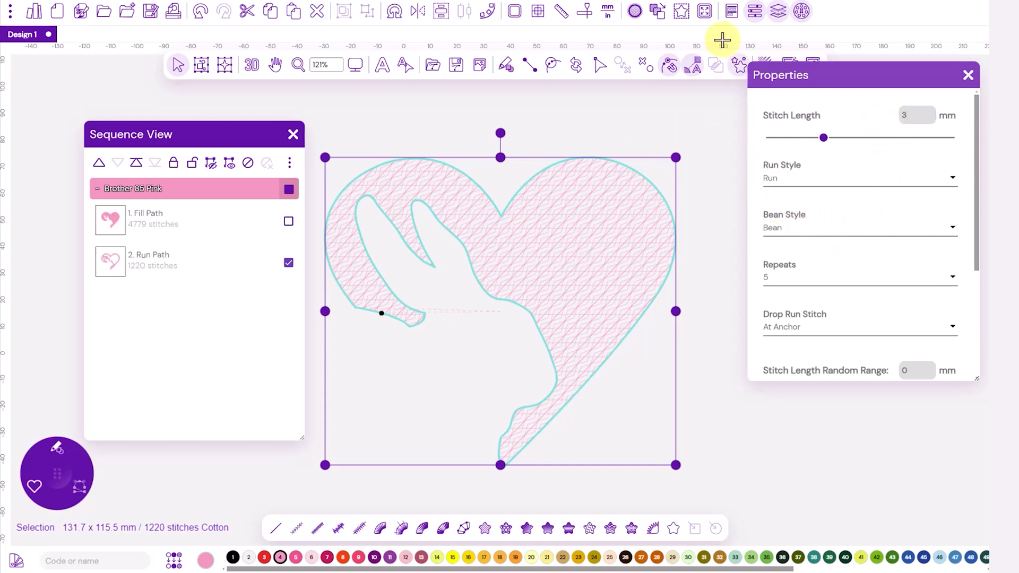
# Step: Inspect the nodes and the start and end points of the heart's run path and fill path
pyautogui.click(598, 69)
pyautogui.click(618, 92)
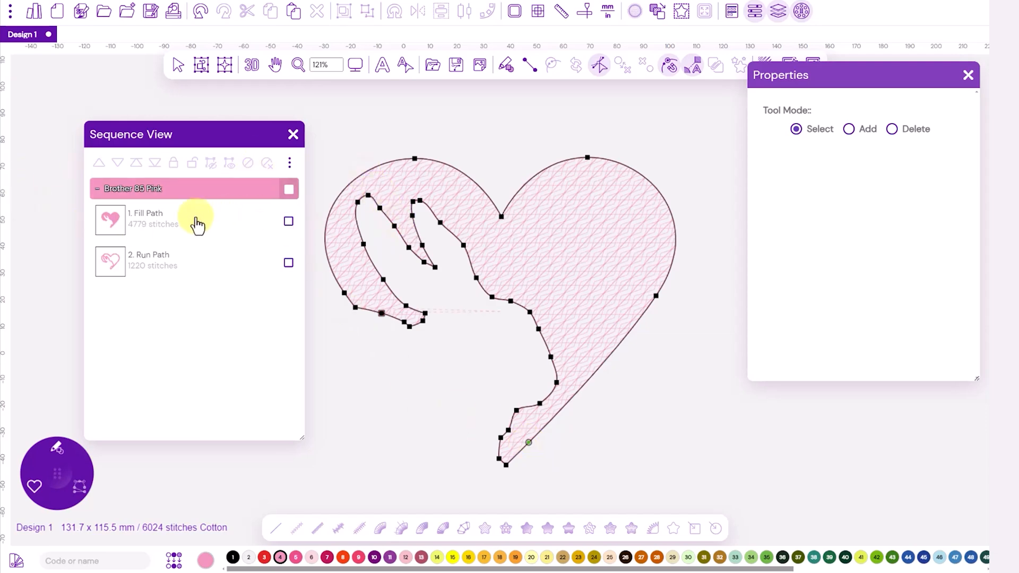
pyautogui.click(114, 224)
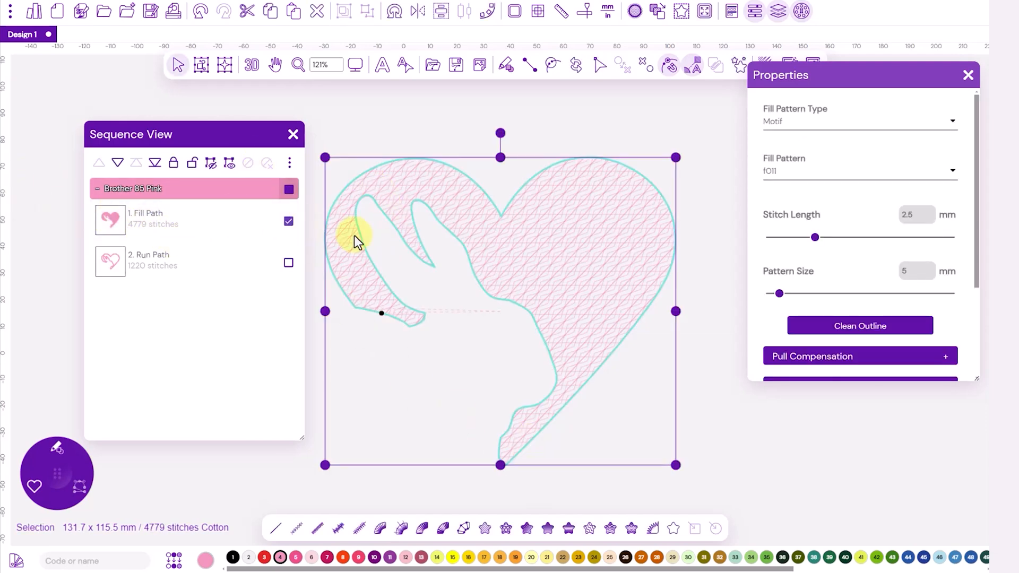
pyautogui.click(600, 69)
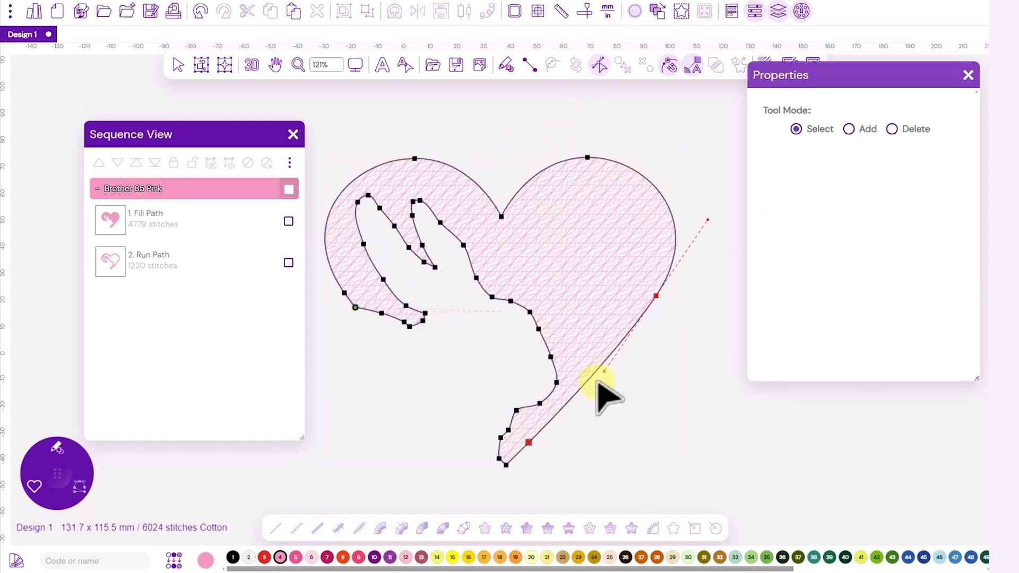
pyautogui.click(656, 297)
pyautogui.click(510, 301)
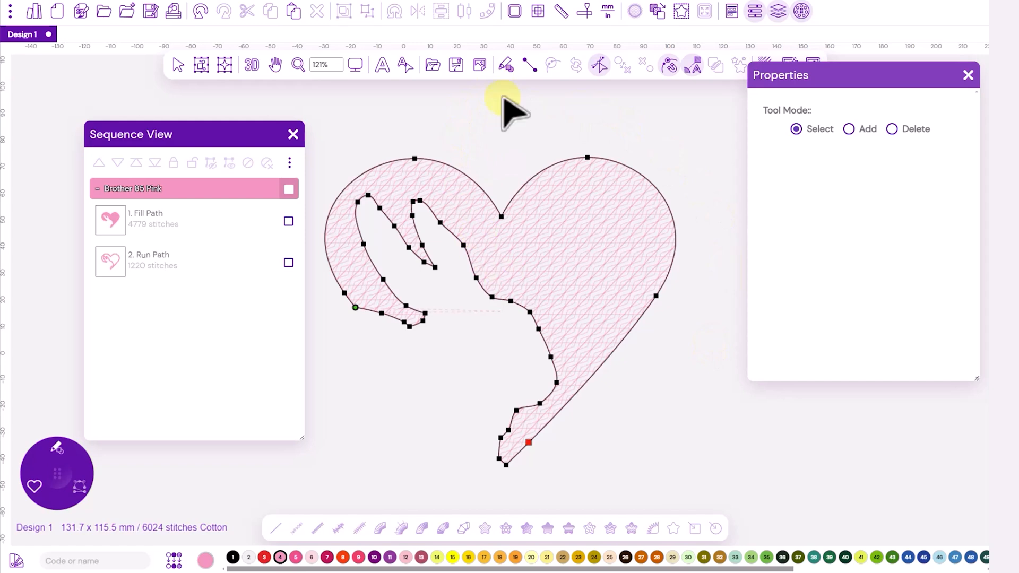
# Step: Show the bunny backdrop image again behind the heart
pyautogui.click(480, 68)
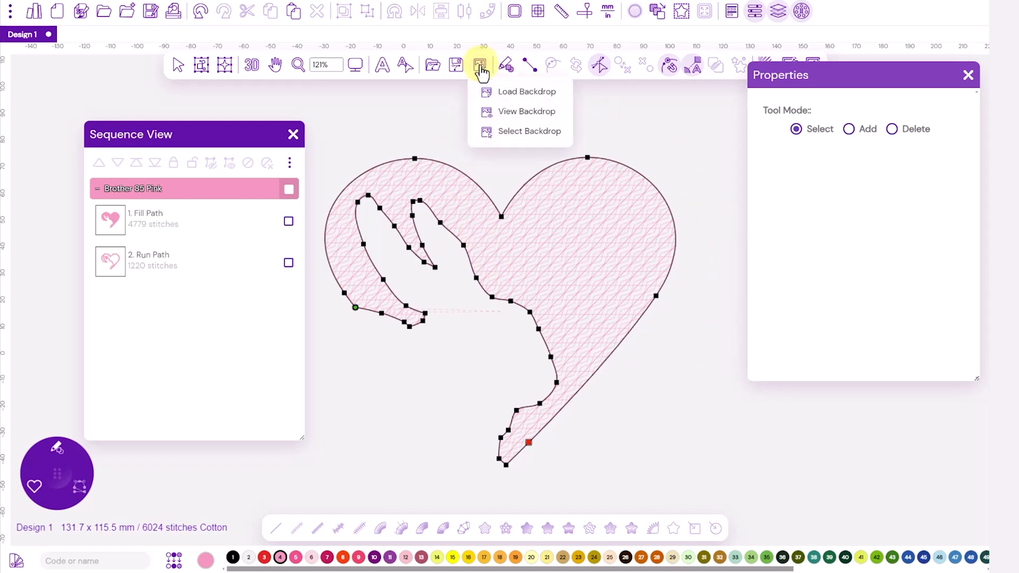
pyautogui.click(526, 117)
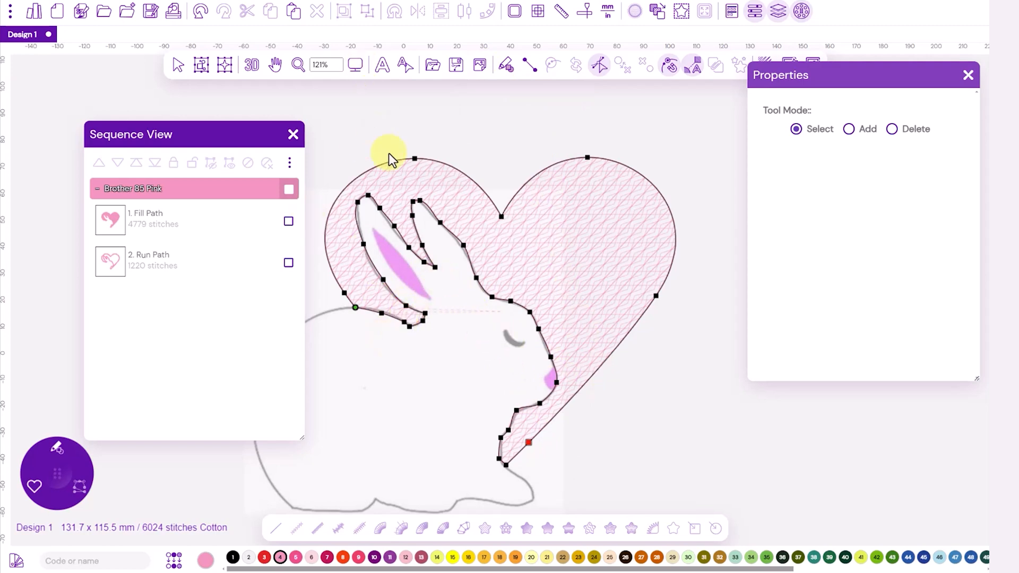
# Step: Digitize the bunny's inner ear as a Classic Satin shape in Brother 86 Deep Rose, placing paired edge points along the backdrop
pyautogui.click(355, 64)
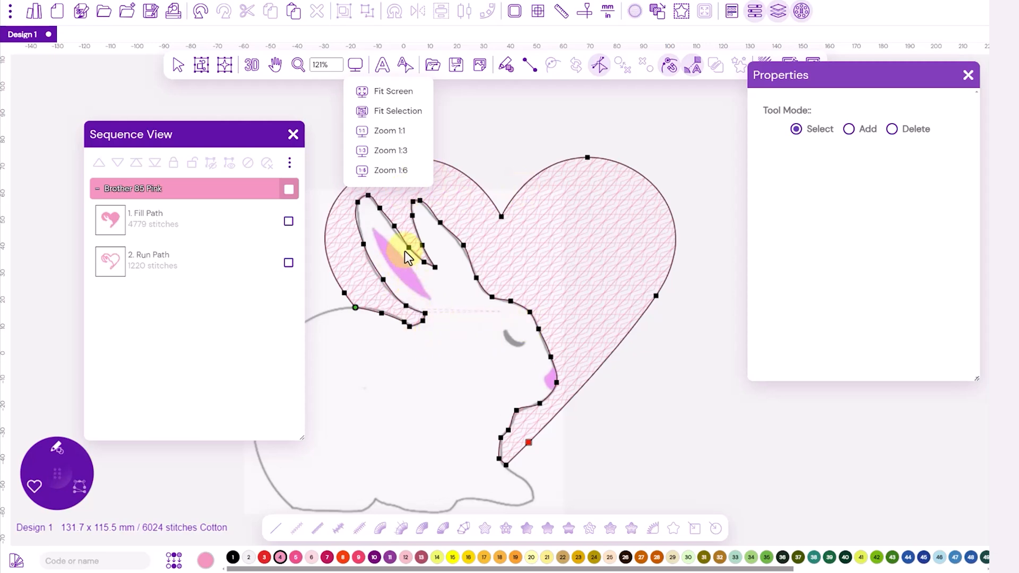
pyautogui.click(393, 152)
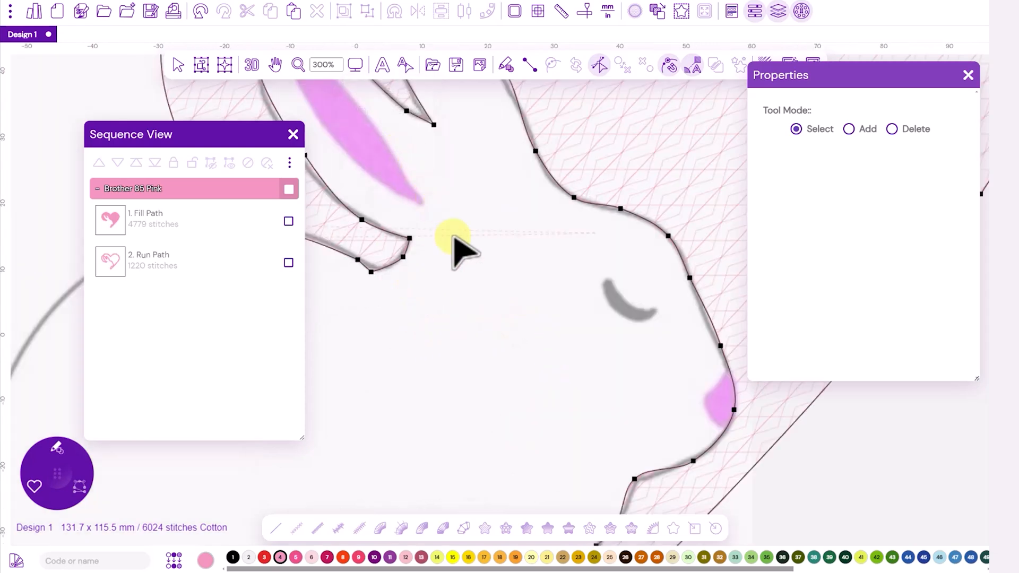
pyautogui.moveTo(486, 250); pyautogui.dragTo(605, 436)
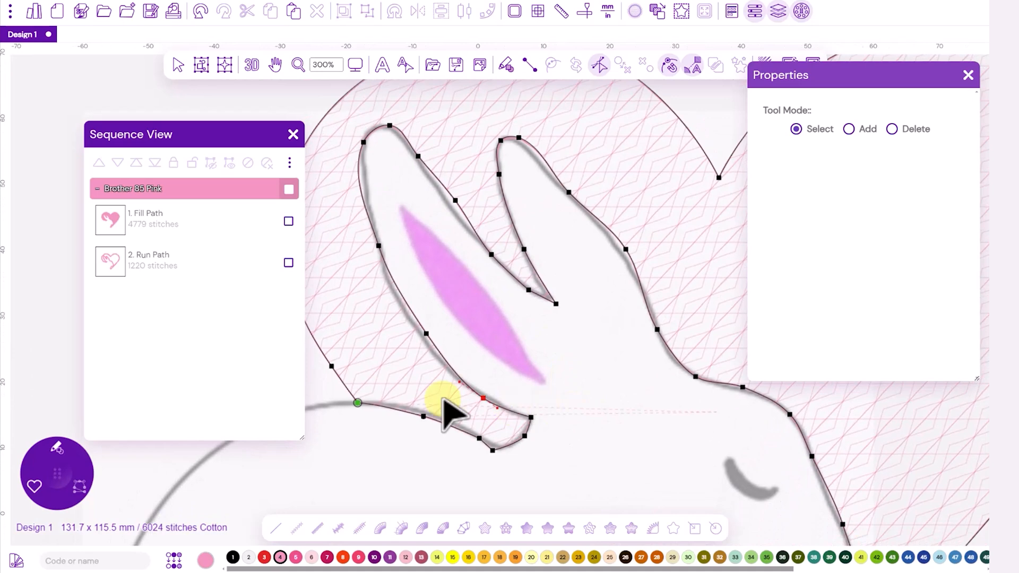
pyautogui.click(56, 447)
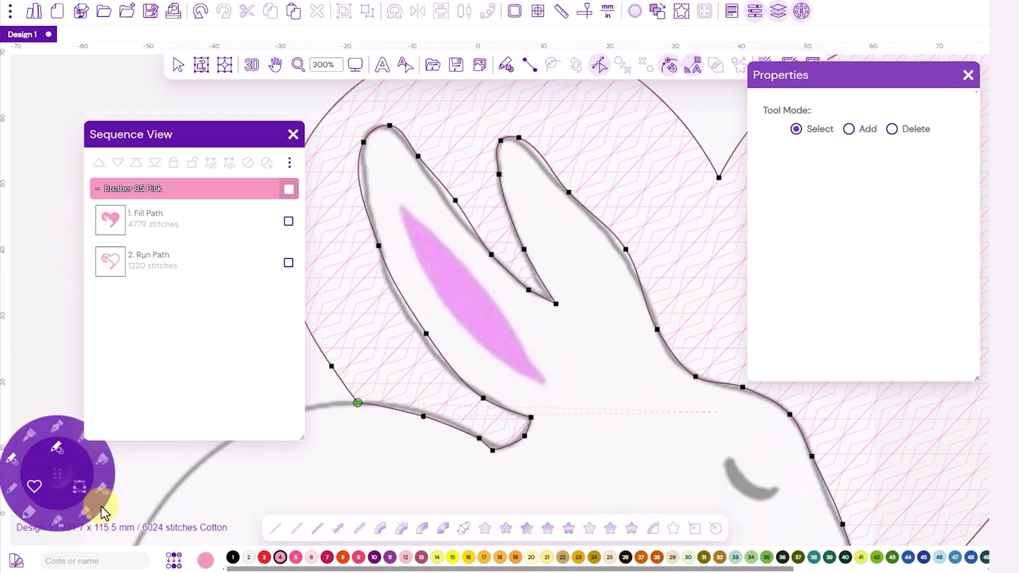
pyautogui.click(58, 523)
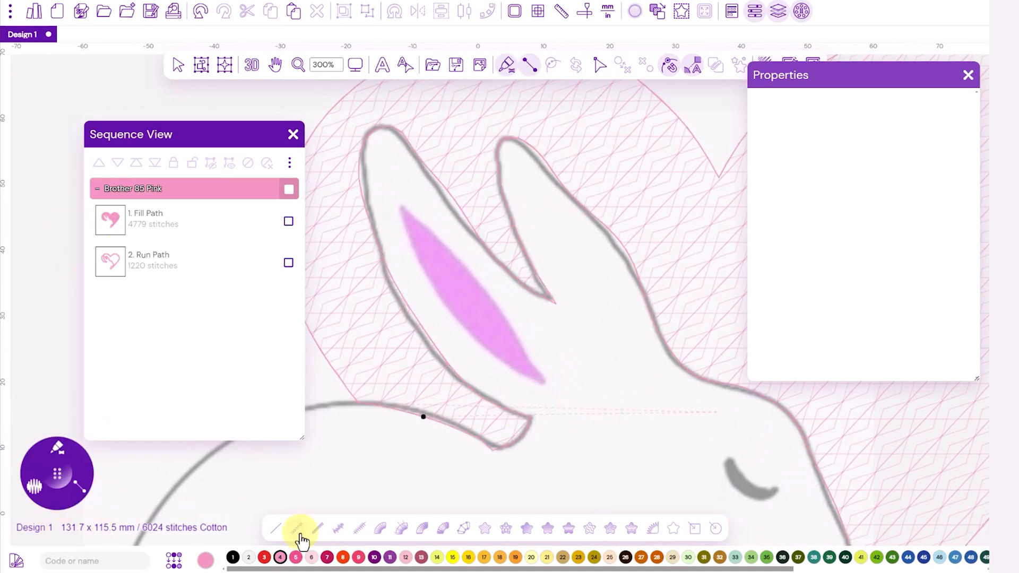
pyautogui.click(295, 557)
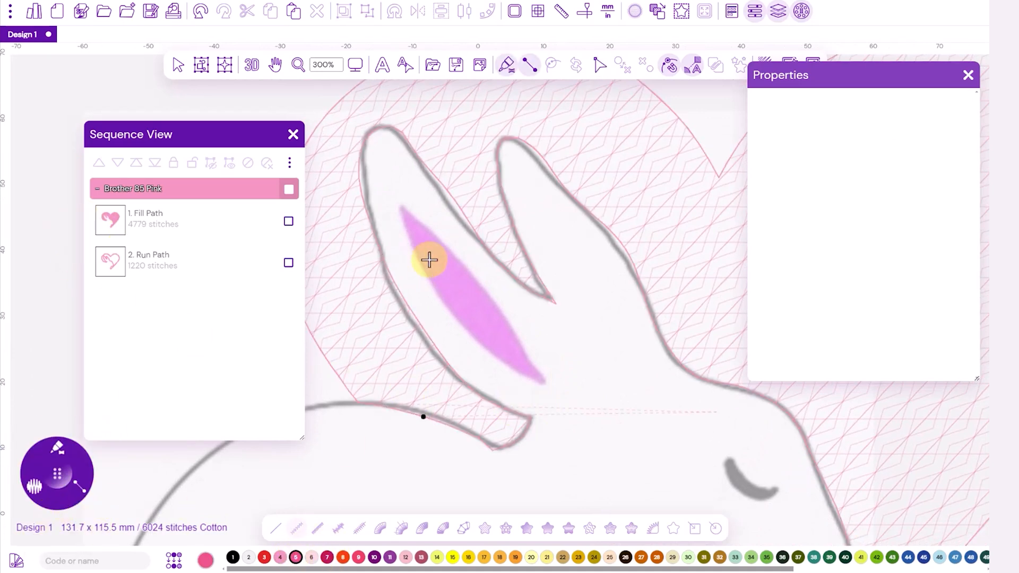
pyautogui.click(404, 207)
pyautogui.click(399, 214)
pyautogui.click(443, 242)
pyautogui.click(420, 268)
pyautogui.click(492, 298)
pyautogui.click(463, 327)
pyautogui.click(543, 378)
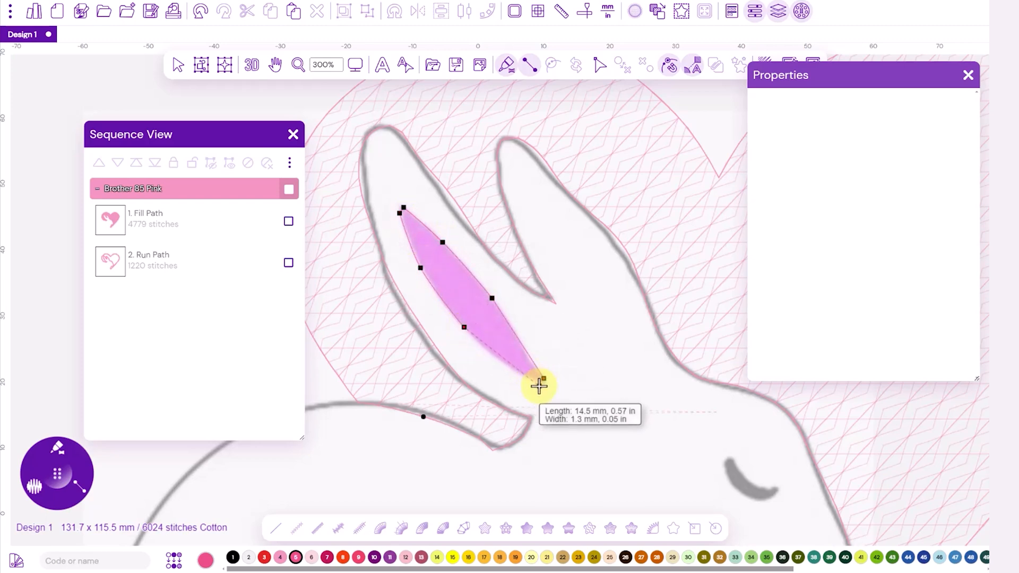
pyautogui.press('Return')
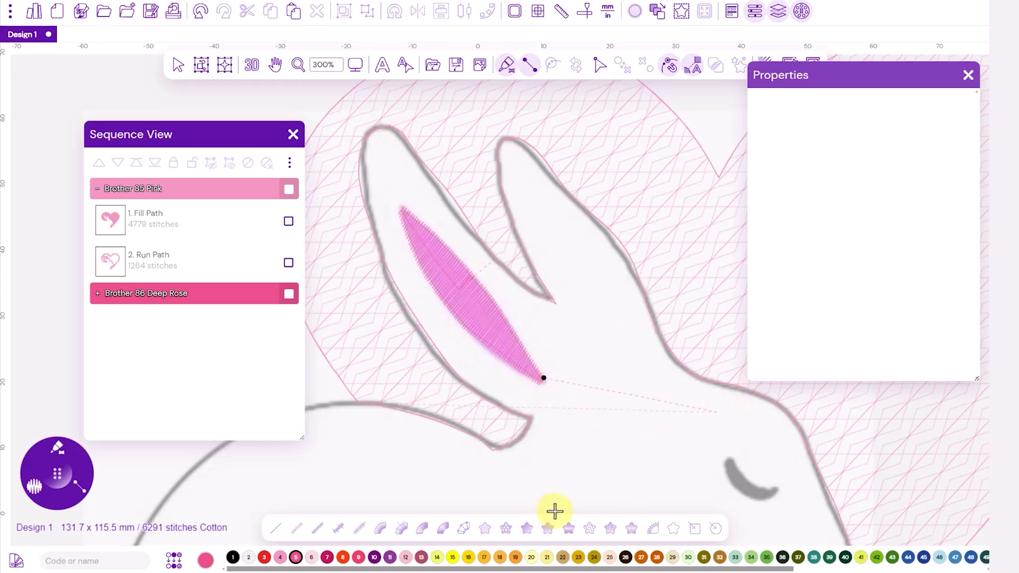
# Step: Outline the bunny's nose with the Satin brush in Brother 86 Deep Rose, tracing a closed shape over the backdrop
pyautogui.moveTo(632, 462); pyautogui.dragTo(521, 278)
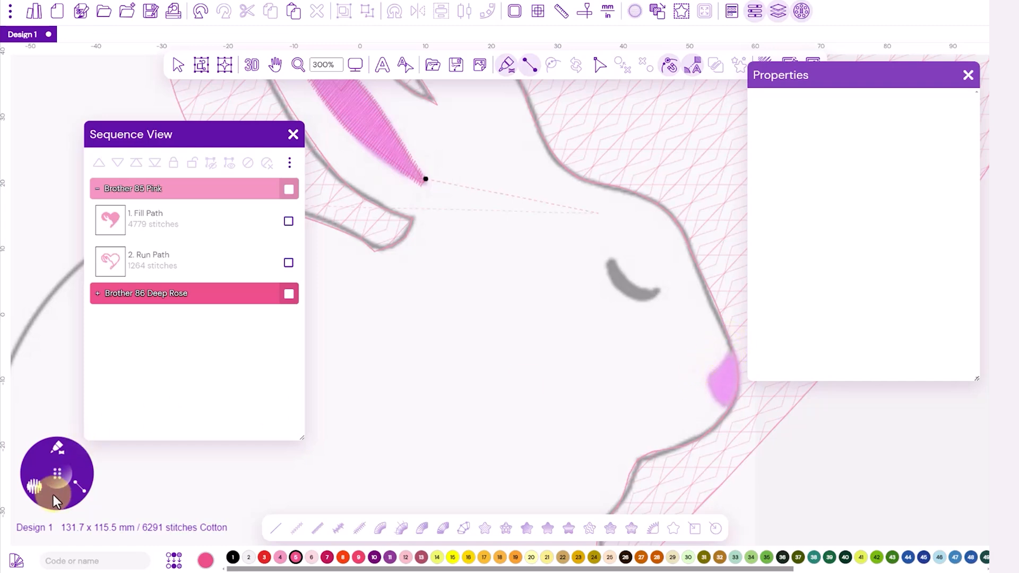
pyautogui.click(58, 451)
pyautogui.moveTo(722, 360)
pyautogui.mouseDown()
pyautogui.moveTo(705, 382)
pyautogui.moveTo(740, 391)
pyautogui.moveTo(717, 397)
pyautogui.moveTo(732, 408)
pyautogui.moveTo(651, 424)
pyautogui.moveTo(716, 414)
pyautogui.mouseUp()
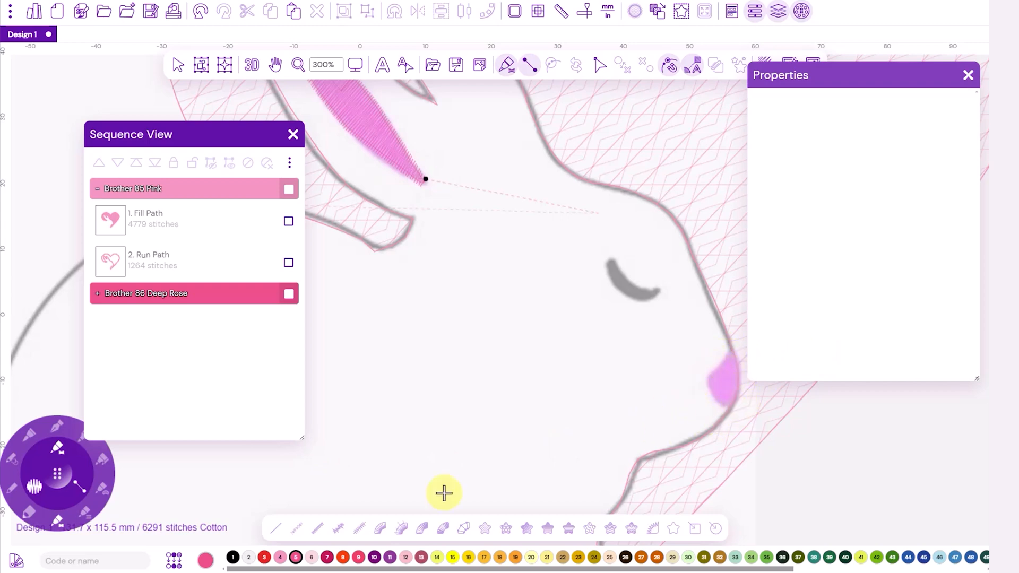
pyautogui.click(89, 514)
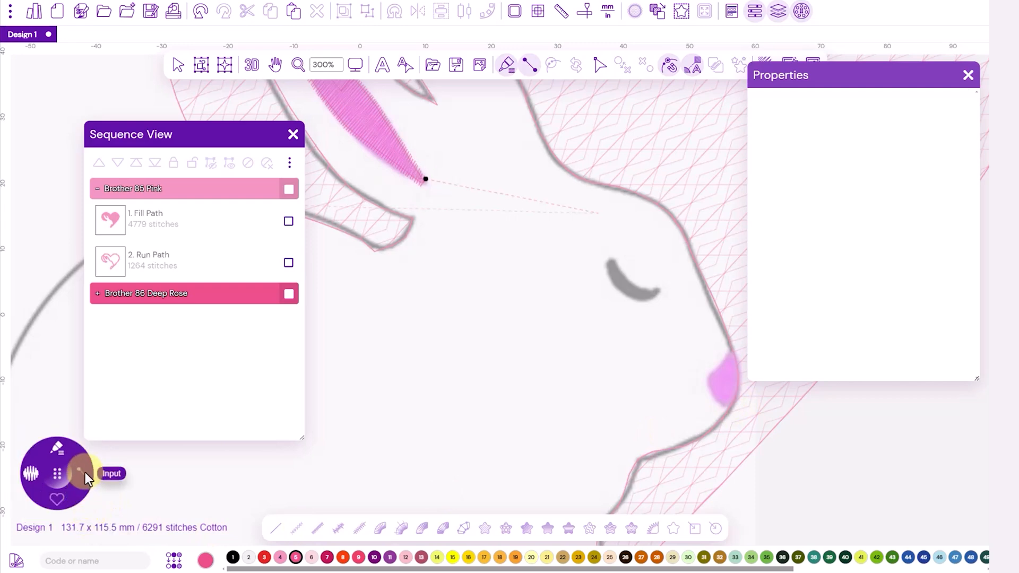
pyautogui.click(84, 475)
pyautogui.click(99, 498)
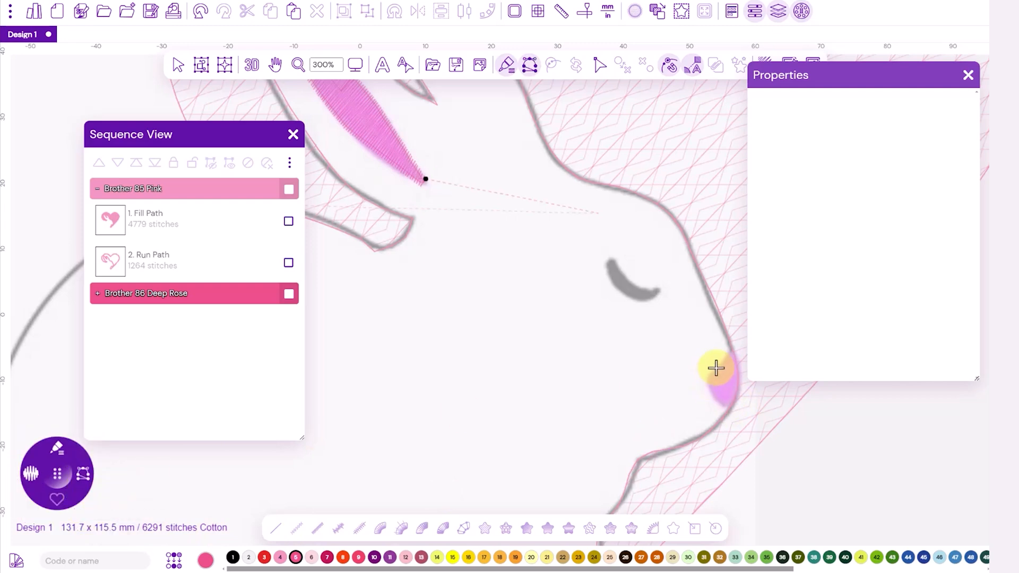
pyautogui.click(730, 351)
pyautogui.moveTo(708, 370); pyautogui.dragTo(724, 408)
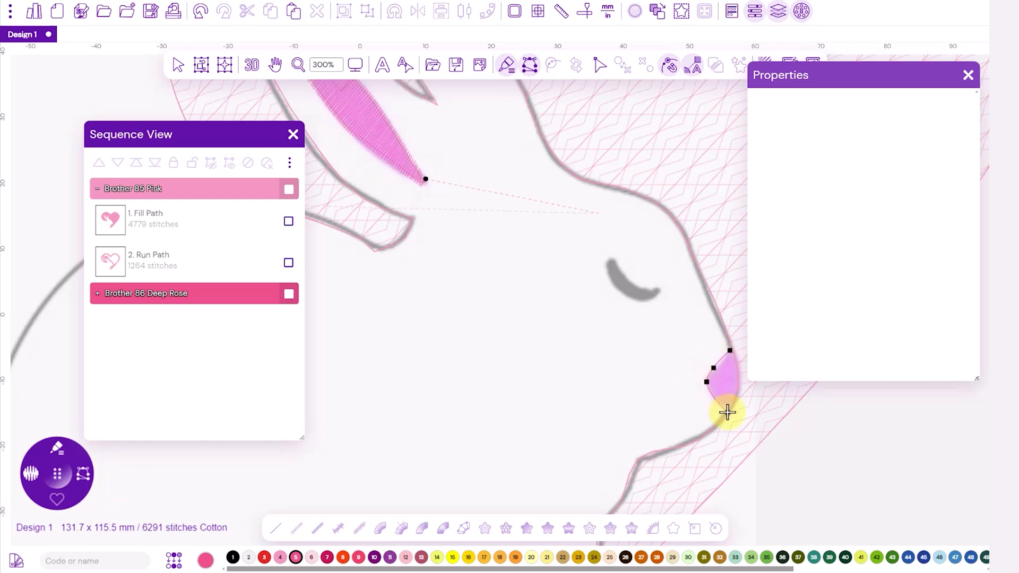
pyautogui.click(740, 386)
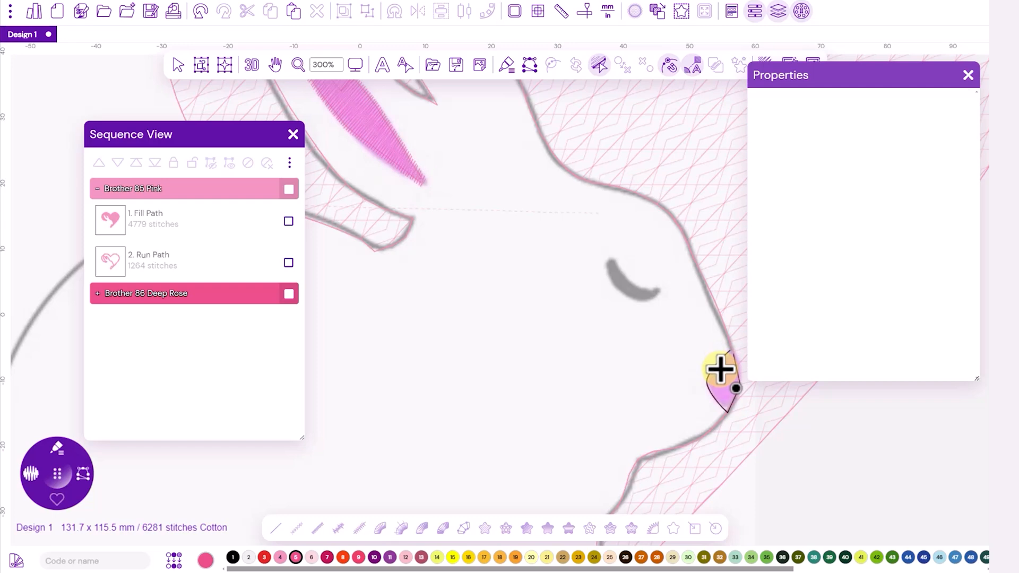
# Step: Add two horizontal direction lines across the upper and lower nose and generate its satin stitches
pyautogui.moveTo(717, 364)
pyautogui.mouseDown()
pyautogui.moveTo(735, 365)
pyautogui.moveTo(736, 397)
pyautogui.mouseUp()
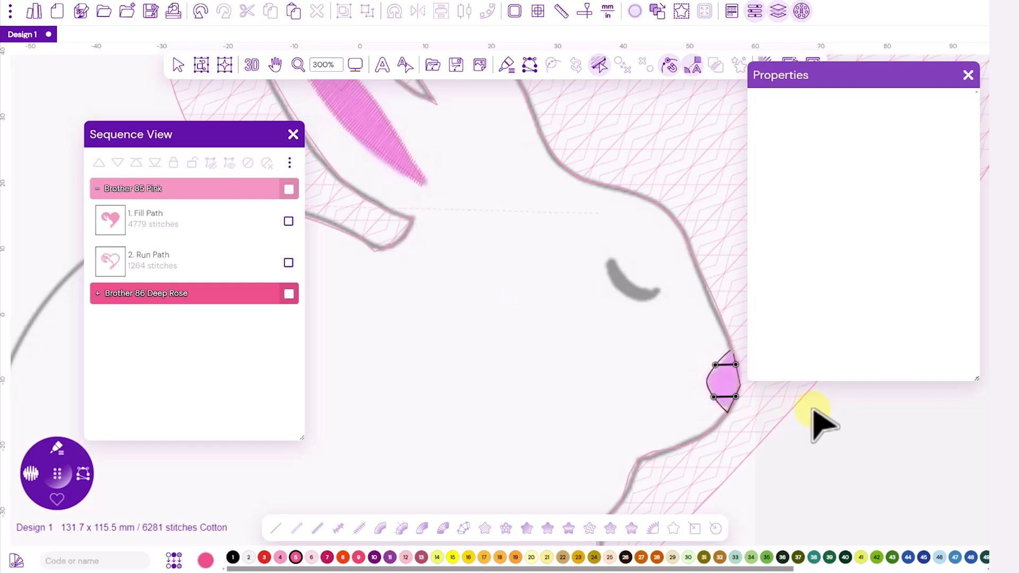
pyautogui.rightClick(809, 411)
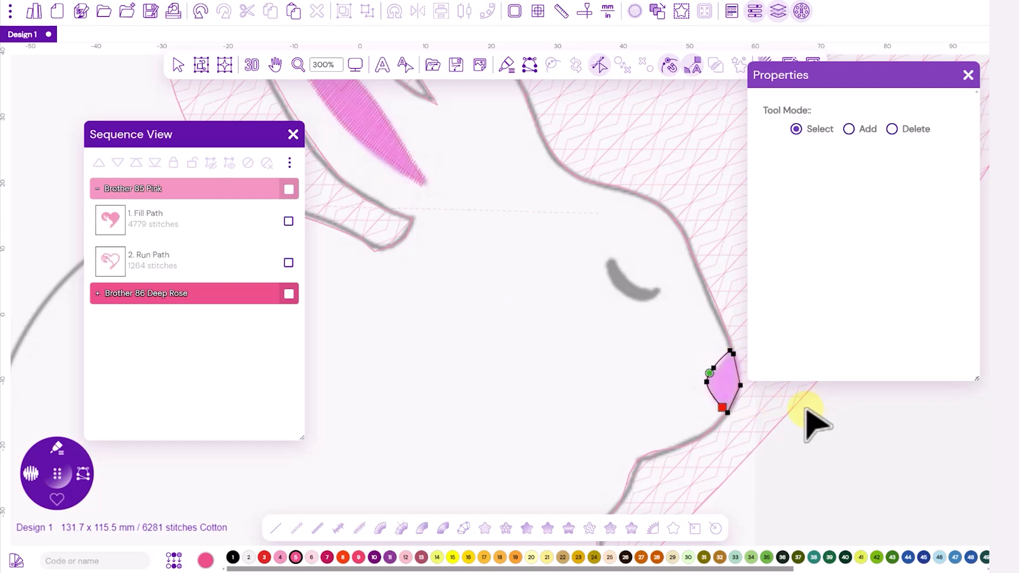
pyautogui.rightClick(808, 416)
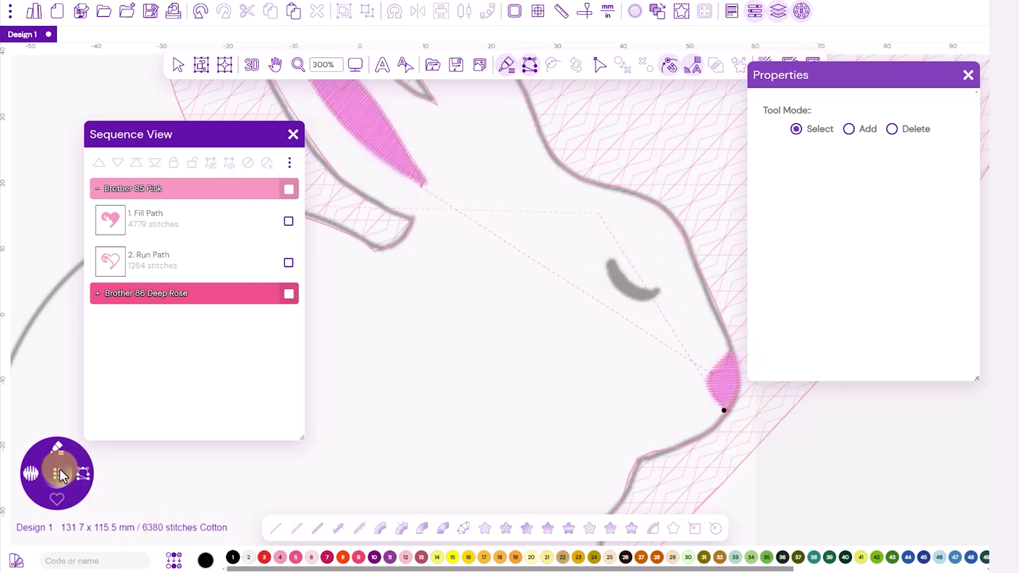
# Step: Move the tool wheel beside the bunny's face, choose the Steil brush and display its width presets
pyautogui.moveTo(59, 470); pyautogui.dragTo(372, 351)
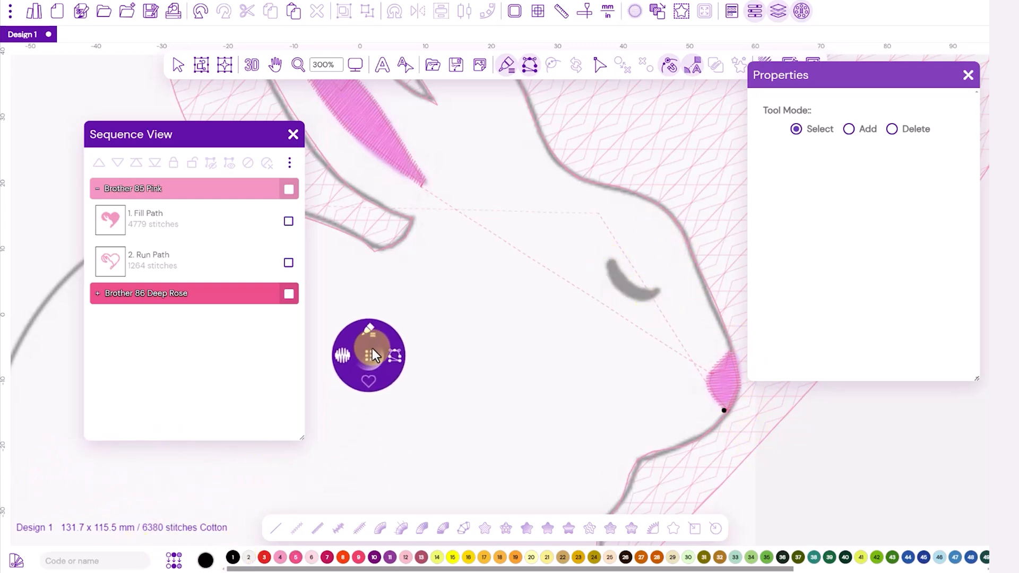
pyautogui.click(371, 332)
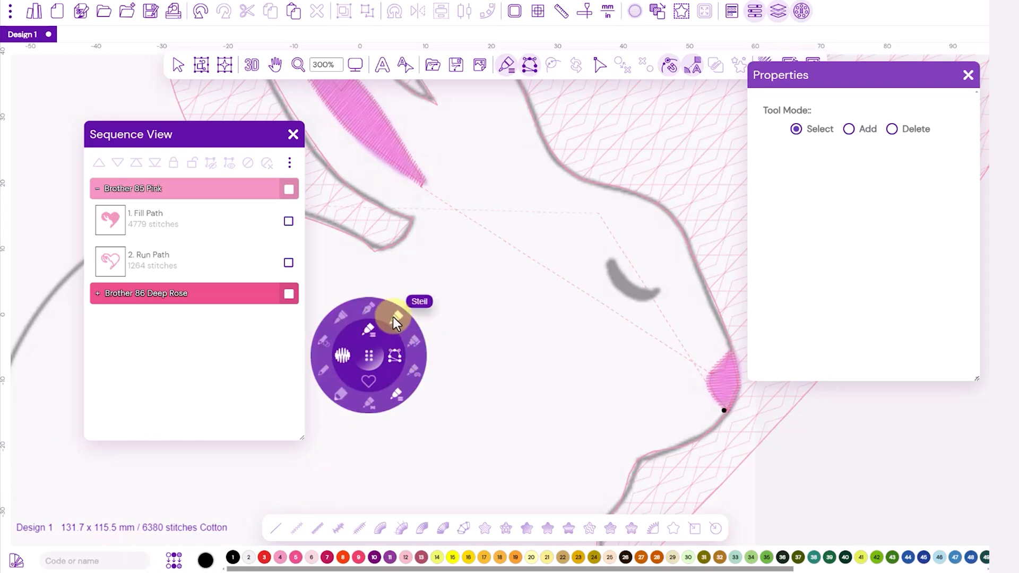
pyautogui.click(393, 318)
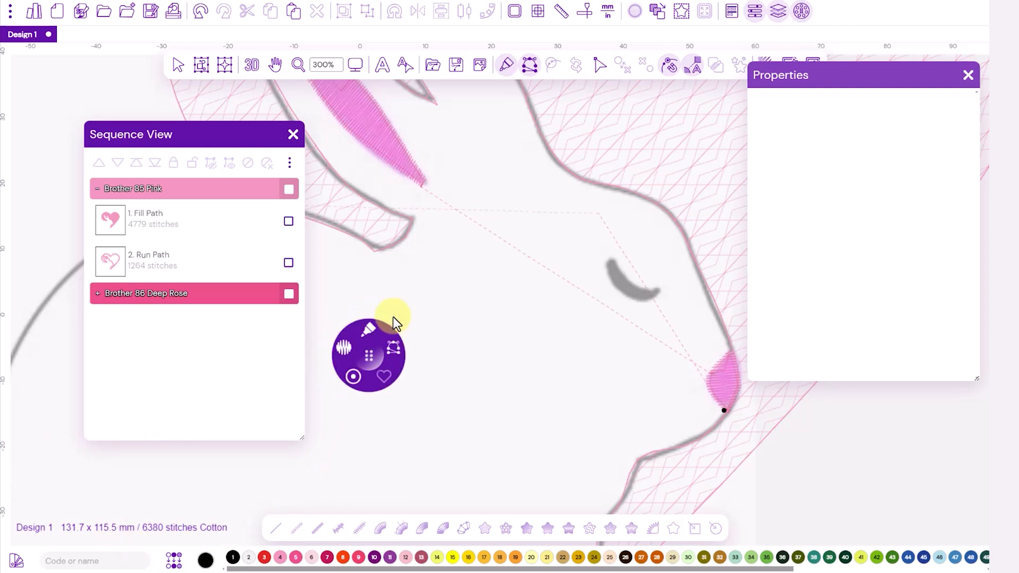
pyautogui.click(352, 378)
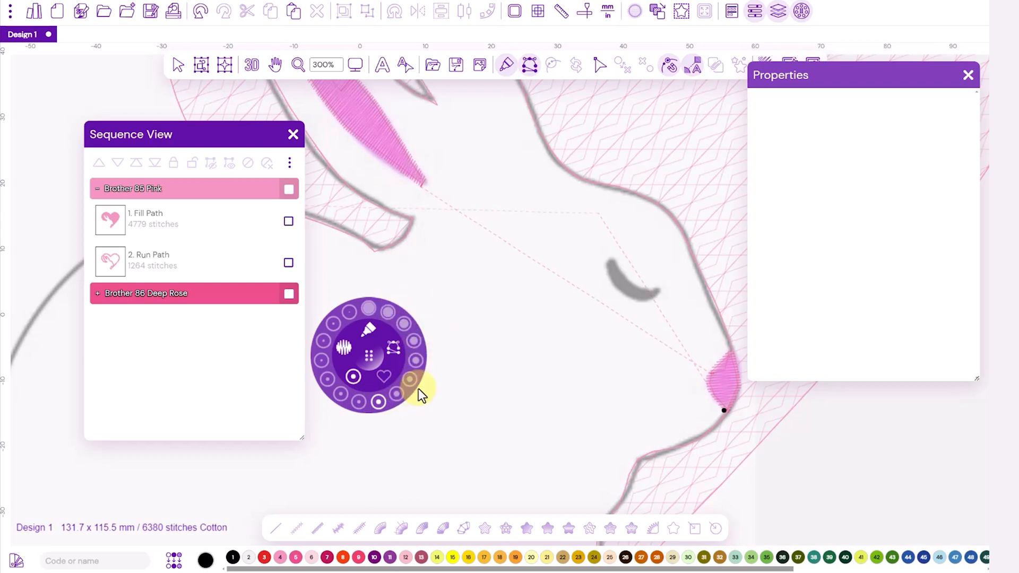
pyautogui.click(389, 413)
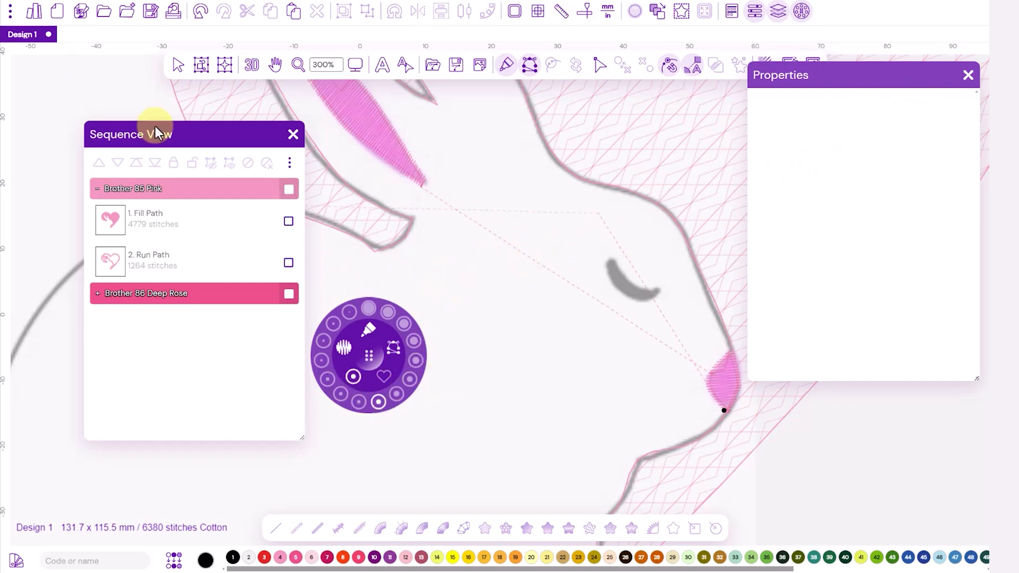
# Step: Examine in the general settings how the tool wheel's brush and width presets are listed and how a custom width is added
pyautogui.click(9, 16)
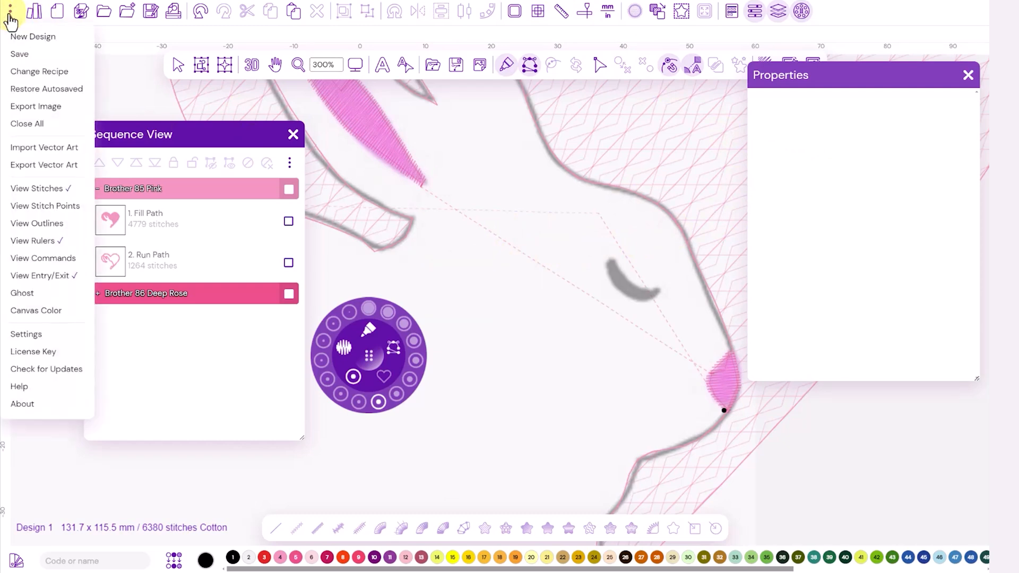
pyautogui.click(39, 336)
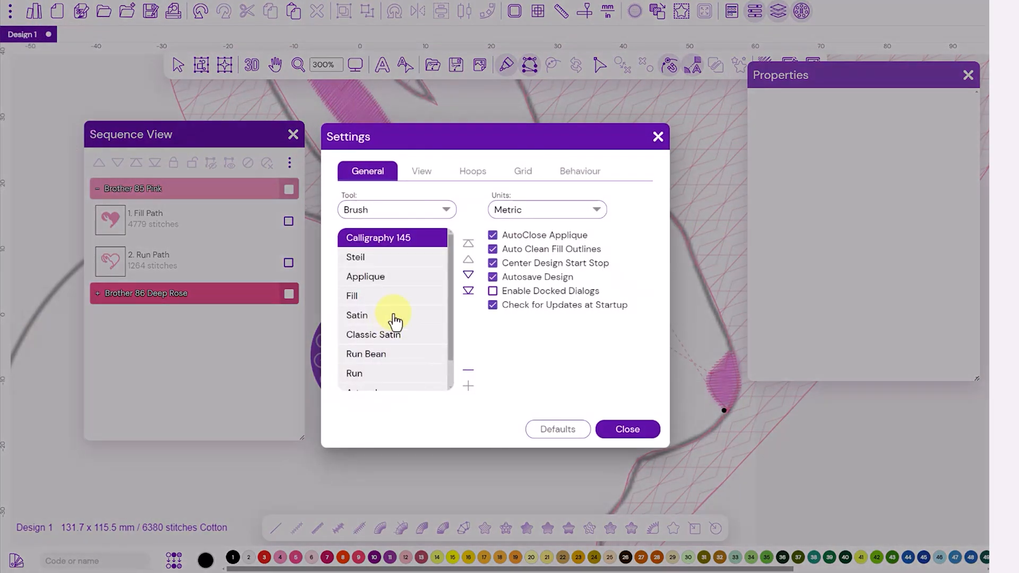
pyautogui.click(447, 209)
pyautogui.click(370, 238)
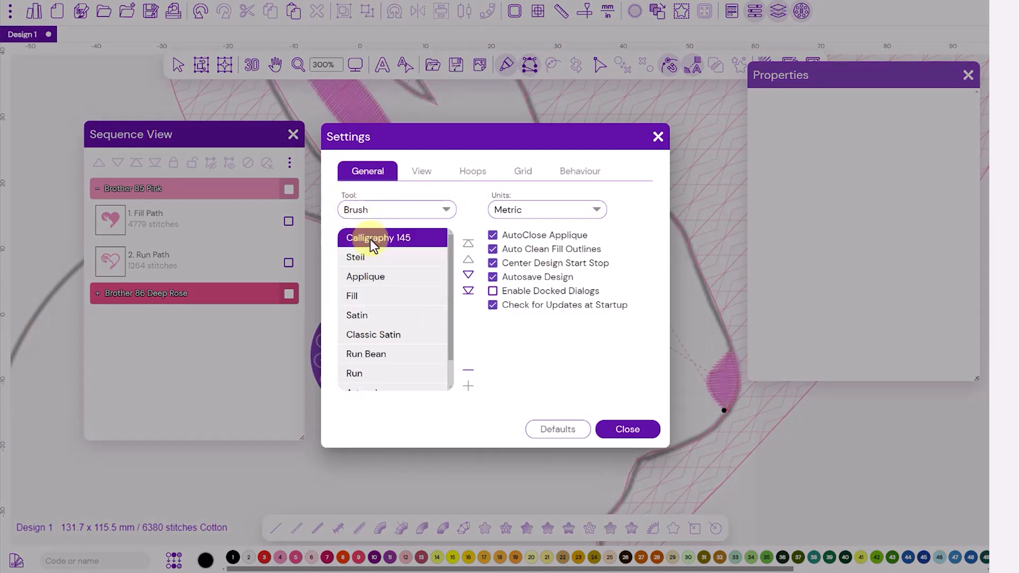
pyautogui.click(468, 386)
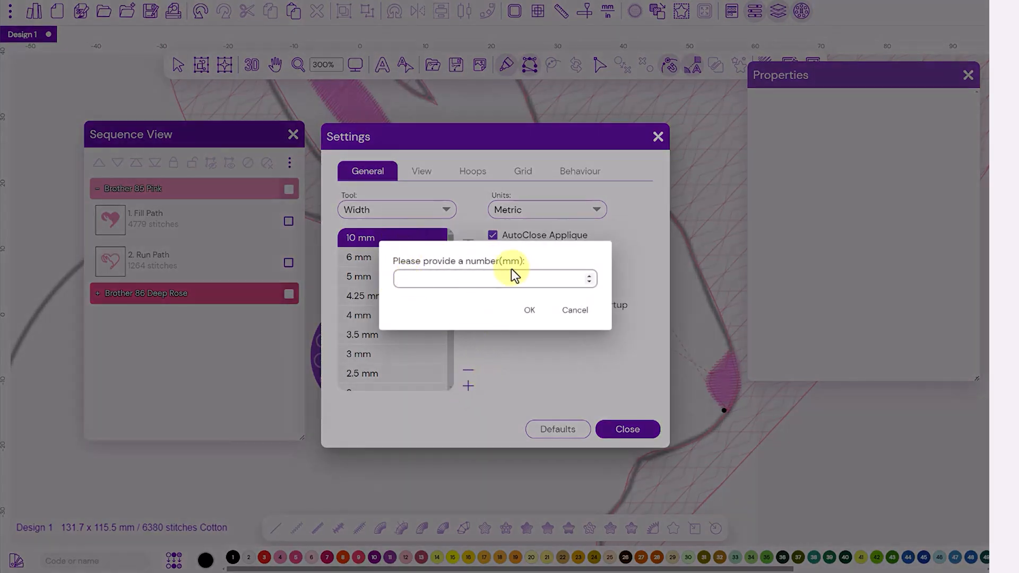
pyautogui.click(580, 313)
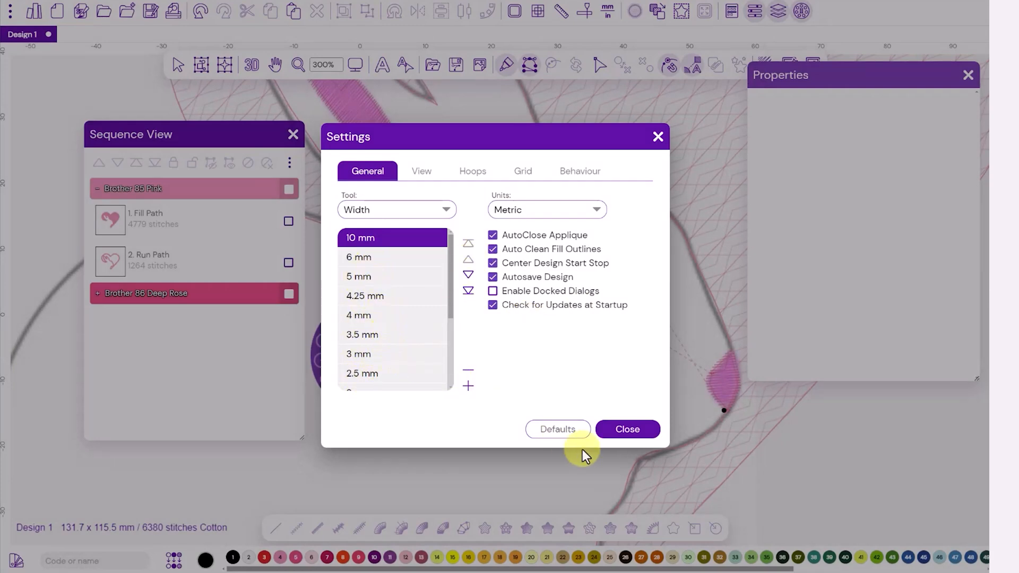
pyautogui.click(447, 210)
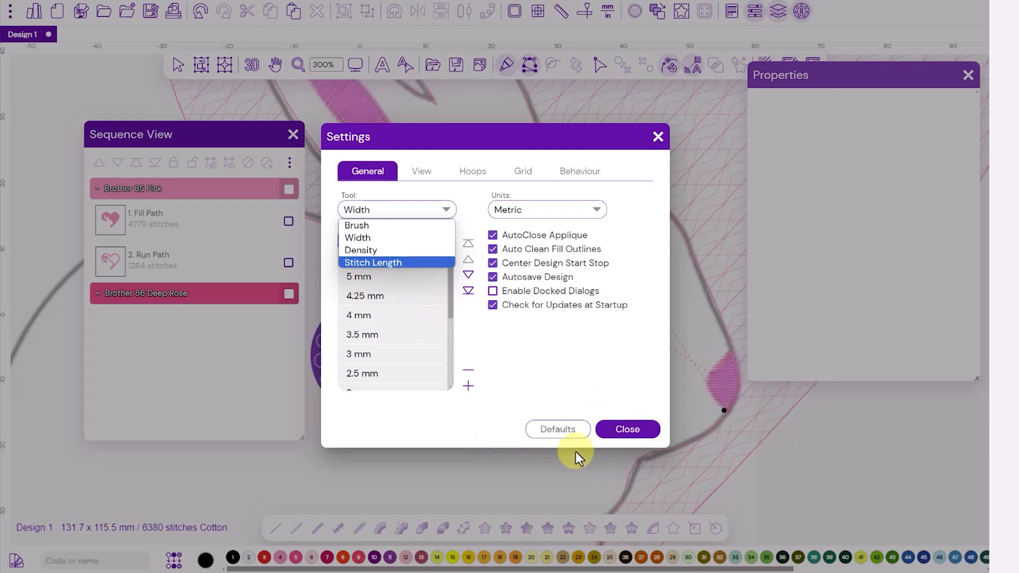
pyautogui.click(614, 433)
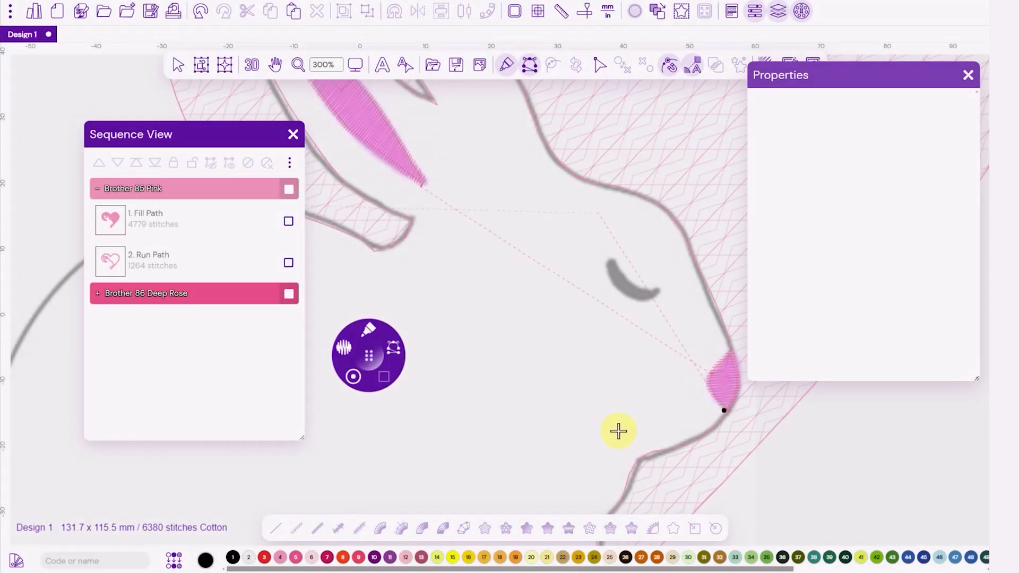
# Step: Digitize the bunny's closed eye as a black, 2.5 mm wide Steil curve over the backdrop, about 10.5 by 7.5 mm
pyautogui.click(353, 377)
pyautogui.click(381, 407)
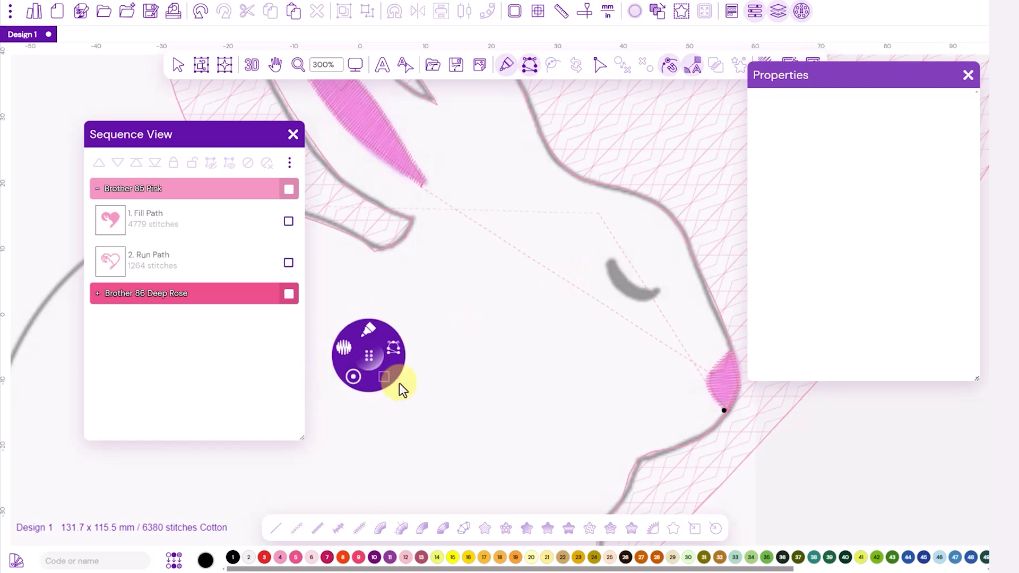
pyautogui.click(608, 260)
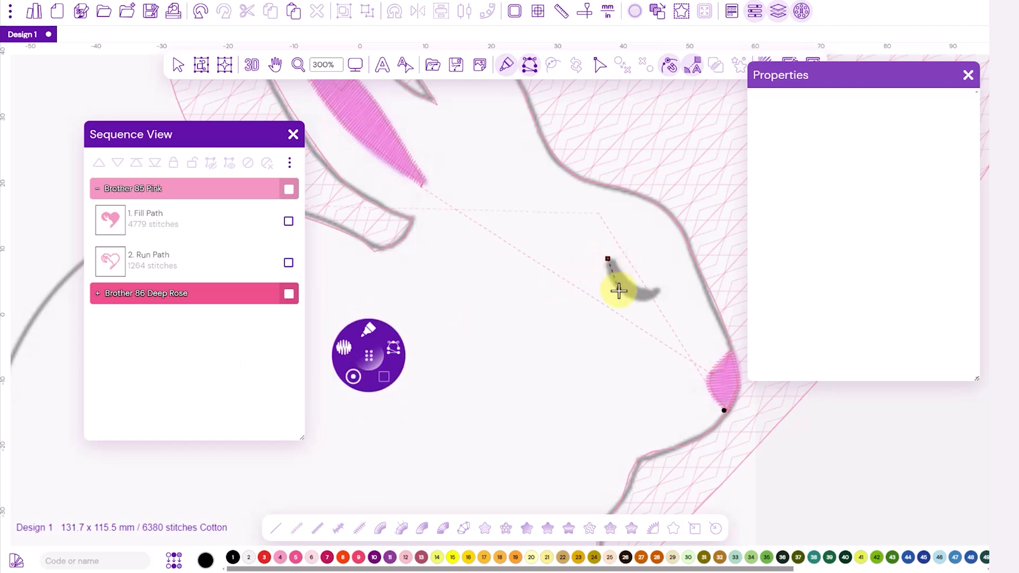
pyautogui.click(623, 291)
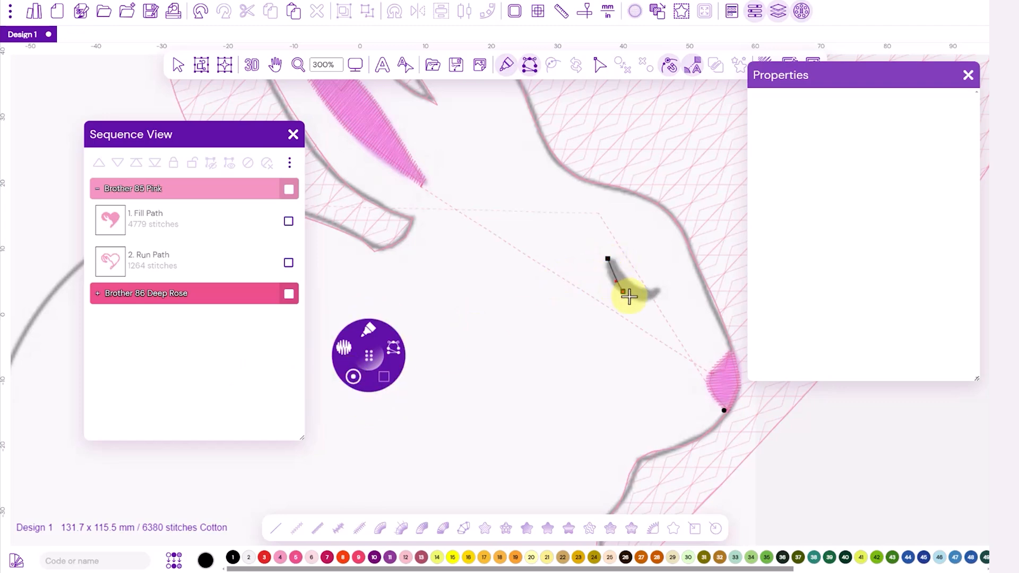
pyautogui.doubleClick(664, 295)
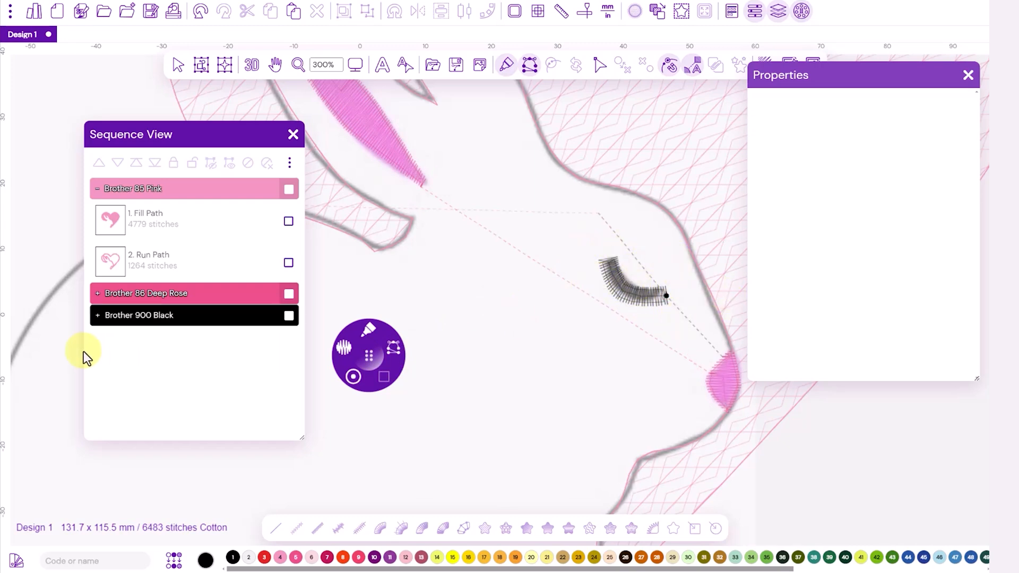
# Step: Set both the start and stop line caps of the bunny's black Steil eye path to Rounded
pyautogui.click(97, 315)
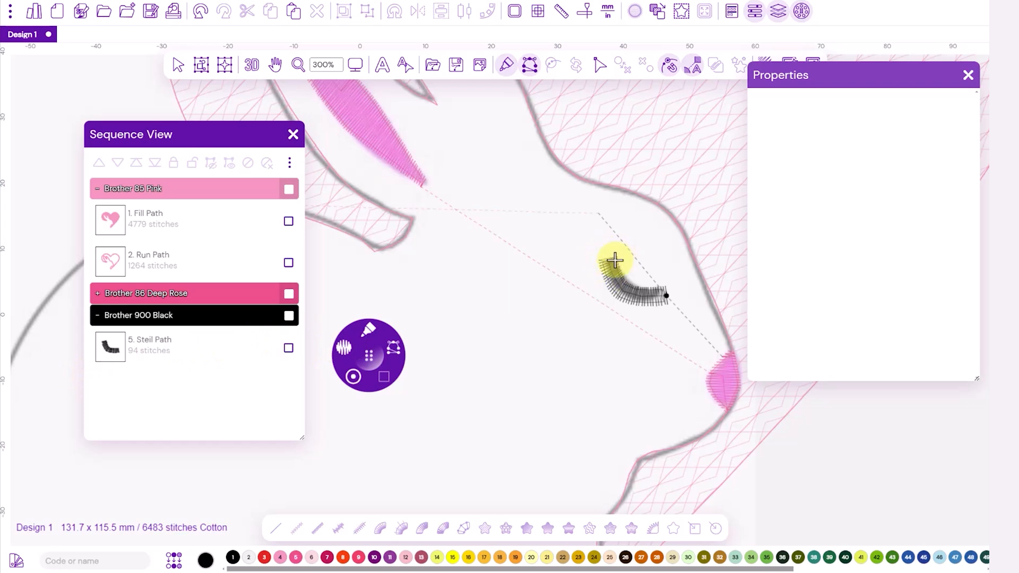
pyautogui.click(289, 348)
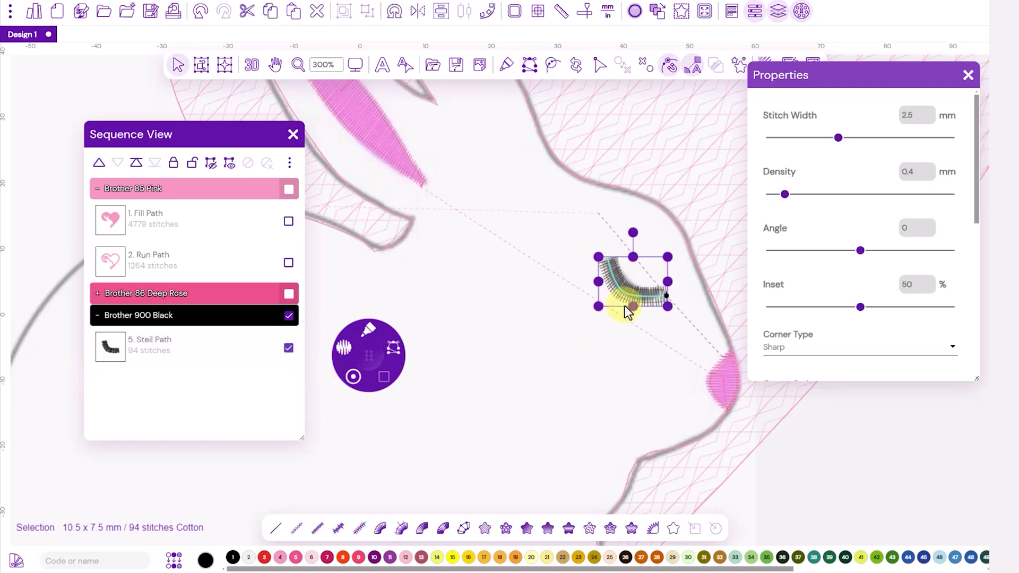
pyautogui.moveTo(979, 212); pyautogui.dragTo(980, 289)
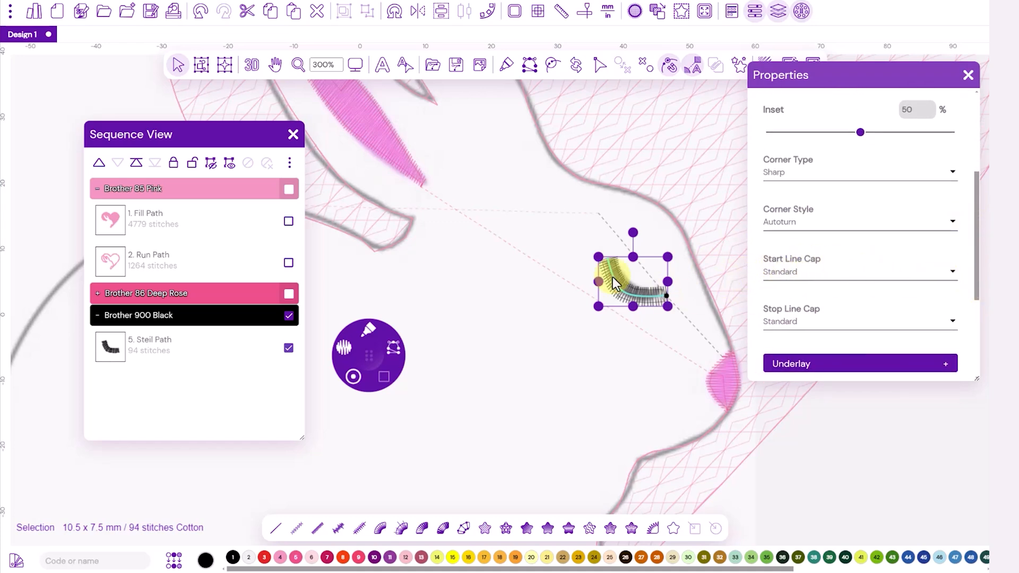
pyautogui.click(951, 274)
pyautogui.click(783, 298)
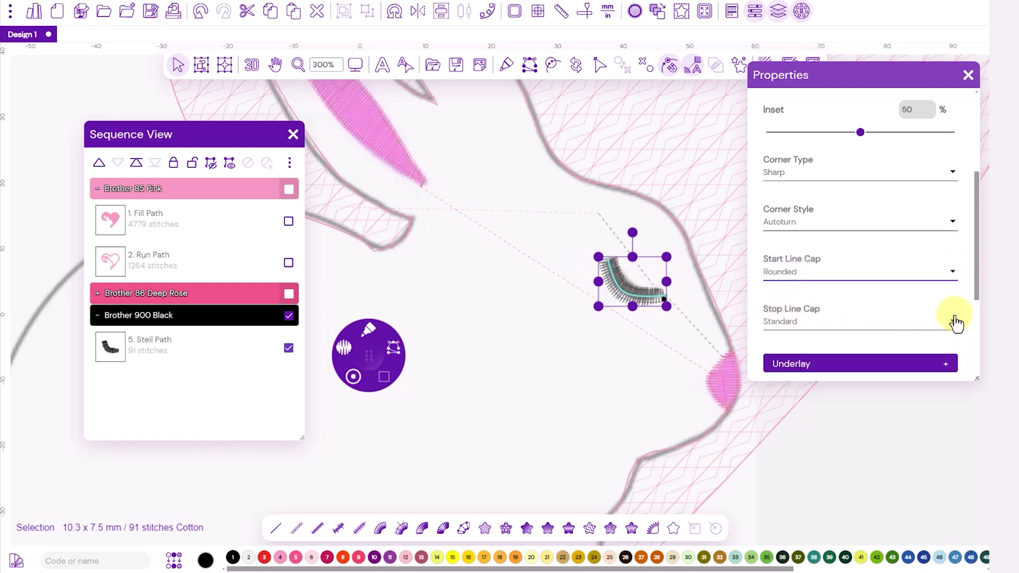
pyautogui.click(952, 324)
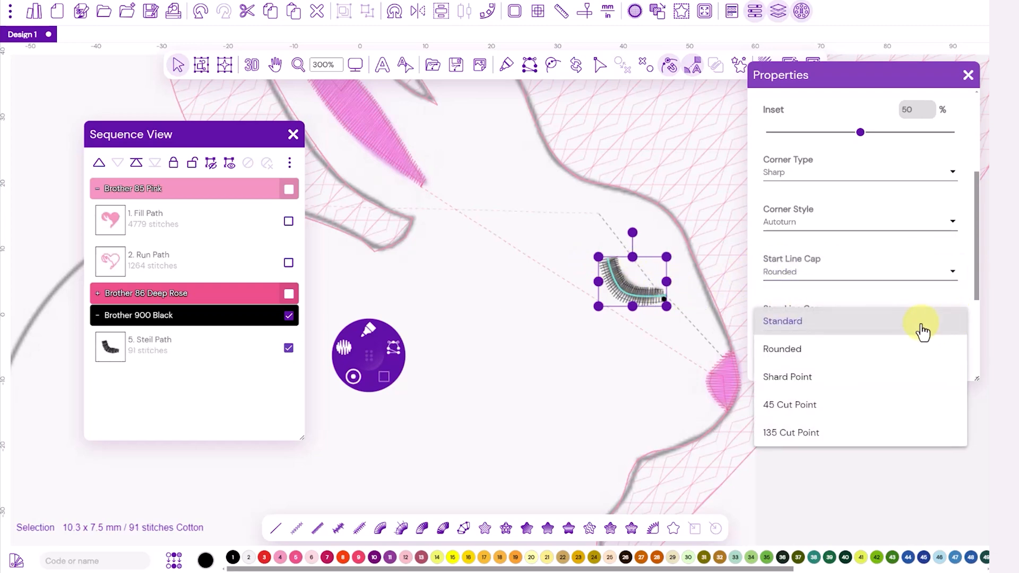
pyautogui.click(787, 353)
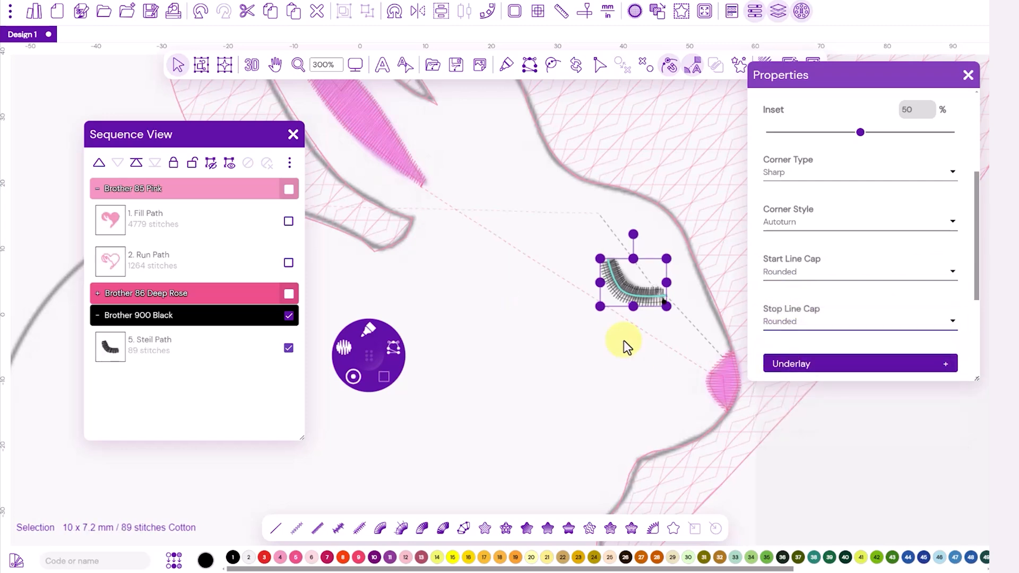
pyautogui.click(610, 342)
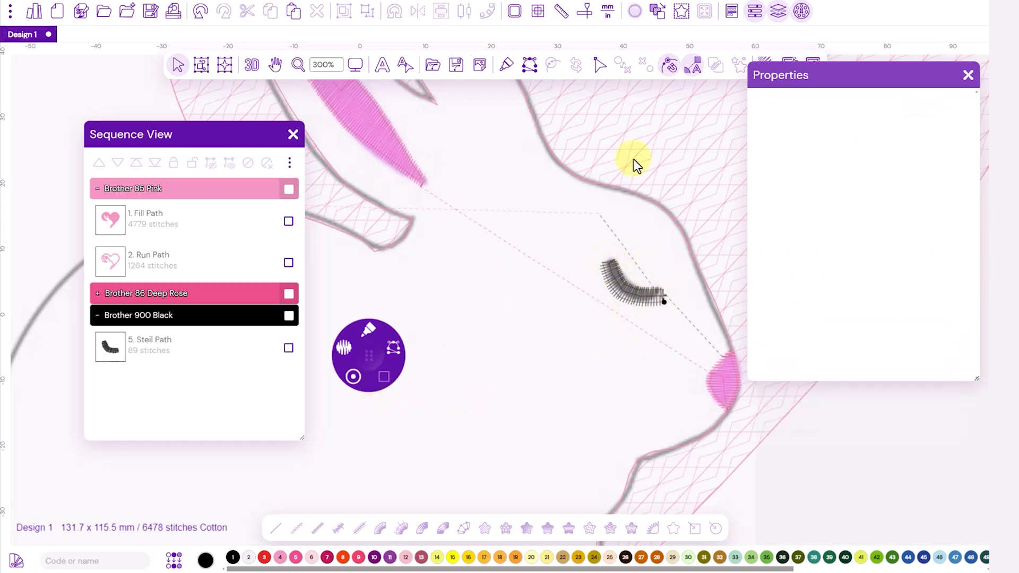
# Step: Hide the backdrop image so only the digitized stitches of the whole bunny-and-heart design are displayed
pyautogui.click(356, 66)
pyautogui.click(387, 109)
pyautogui.click(364, 70)
pyautogui.click(388, 131)
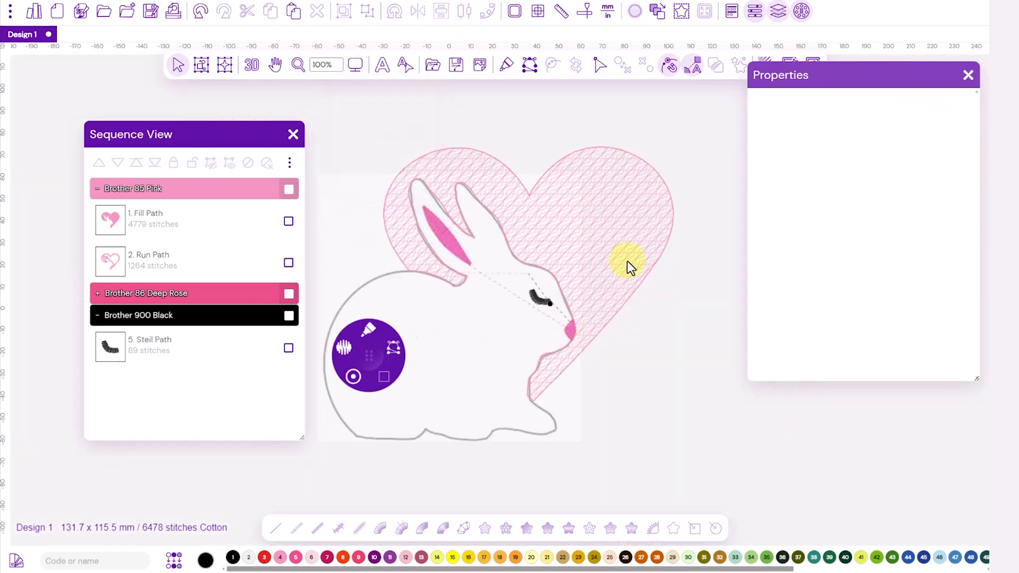
pyautogui.click(480, 65)
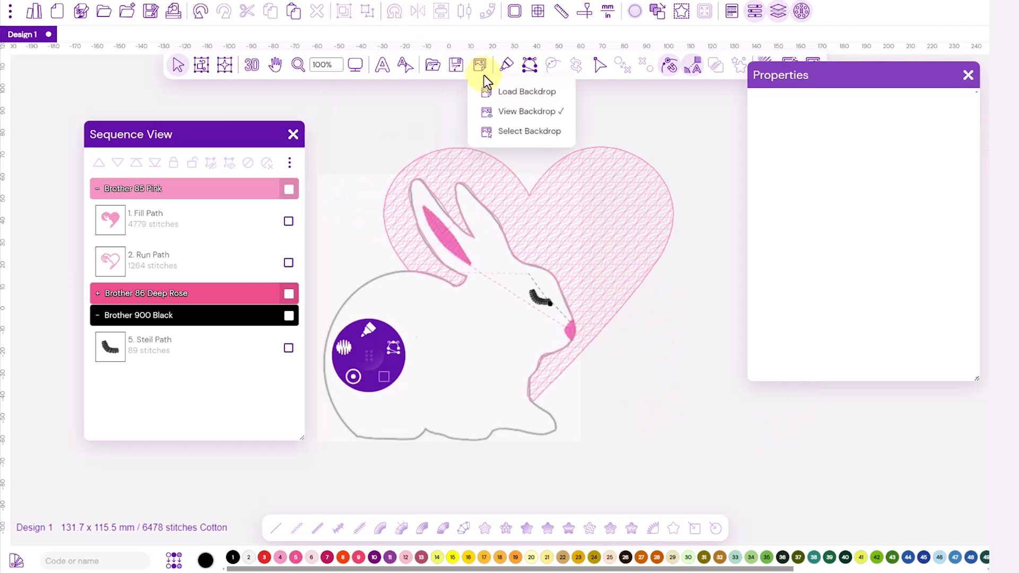
pyautogui.click(521, 108)
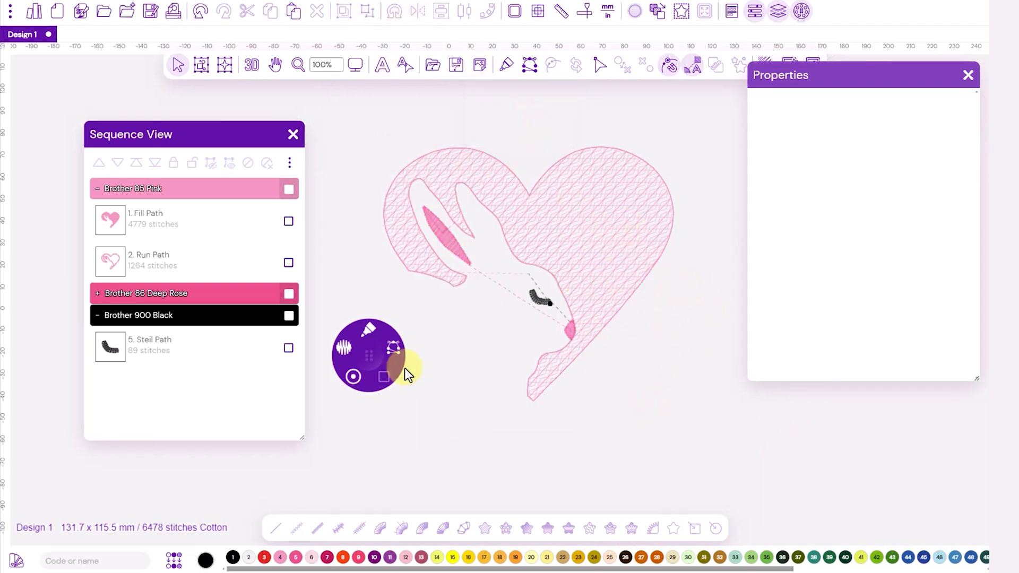
# Step: Play the stitch-out simulation of the complete design to check the sewing order
pyautogui.click(584, 10)
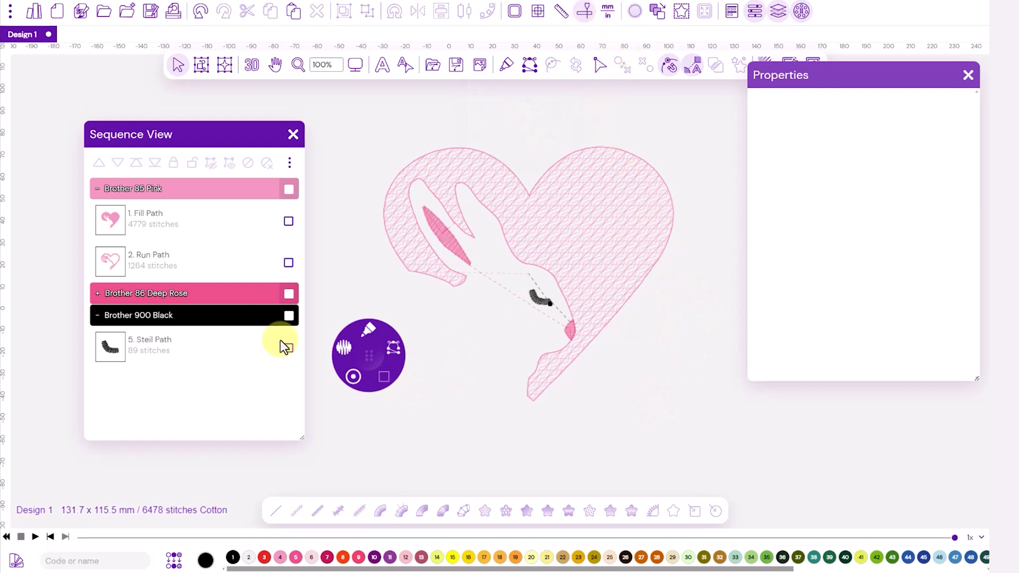
pyautogui.click(35, 537)
pyautogui.moveTo(73, 539); pyautogui.dragTo(95, 539)
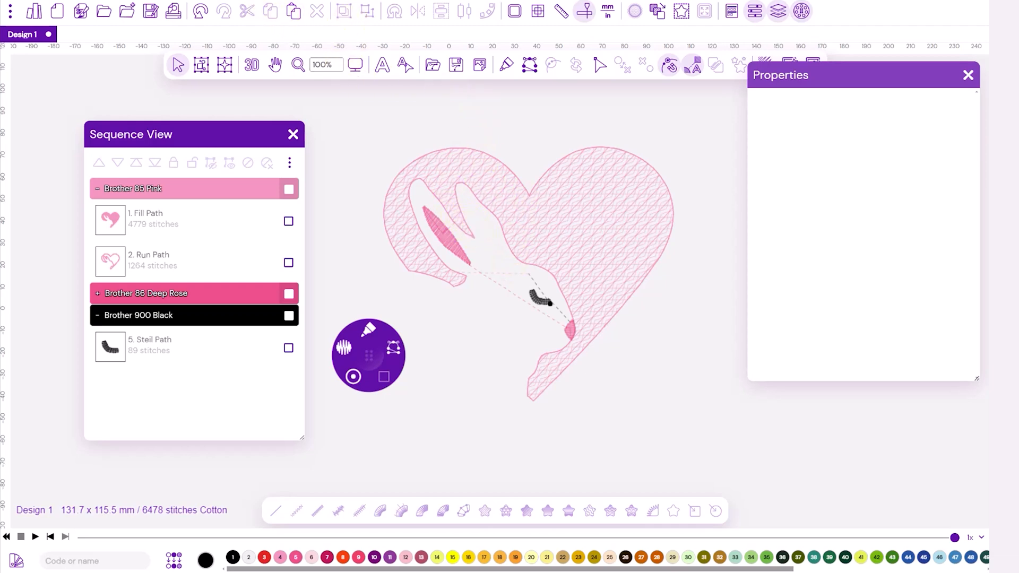
# Step: Save the design as an Embroidery Legacy (JDX) working file named Bunny
pyautogui.click(151, 15)
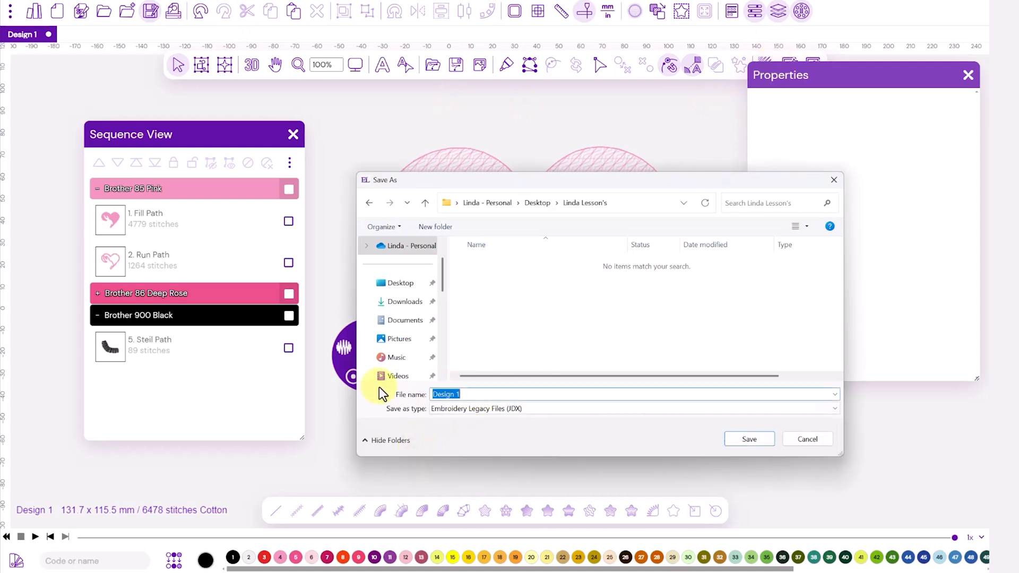
pyautogui.write('Bunny')
pyautogui.click(754, 438)
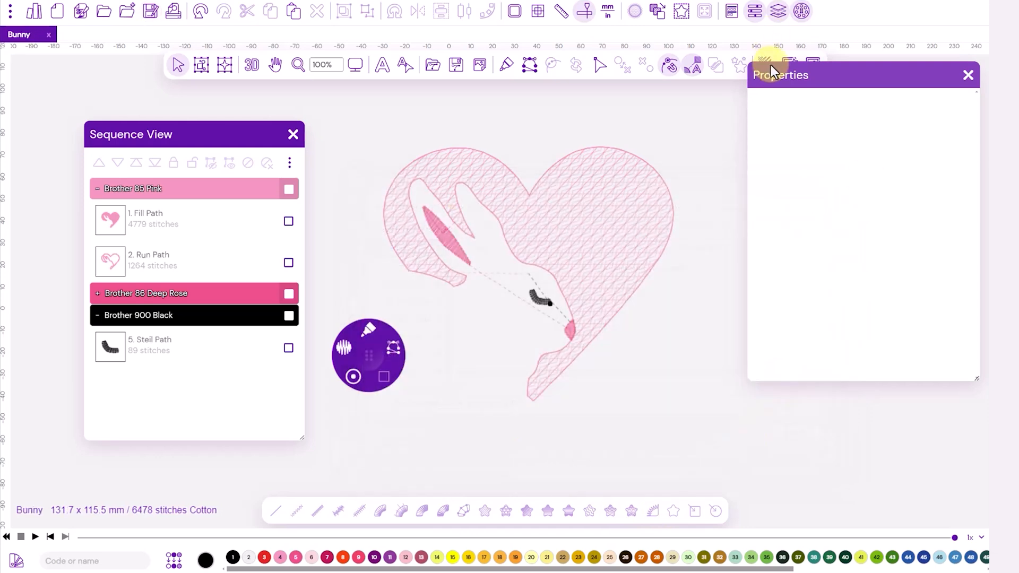
# Step: Save a machine-format copy of the Bunny design as a Tajima (DST) file in the same folder
pyautogui.click(149, 16)
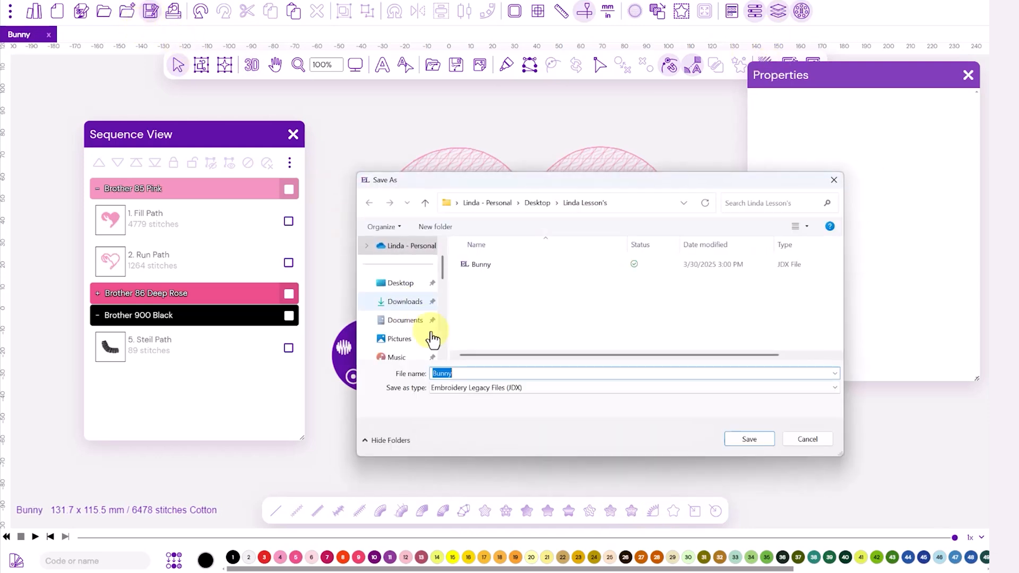
pyautogui.click(834, 391)
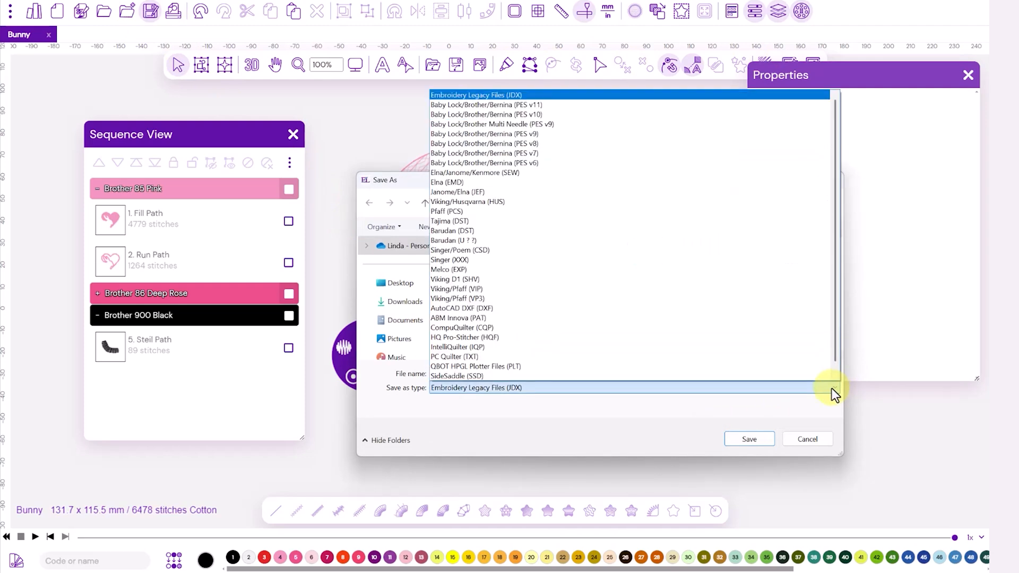
pyautogui.click(446, 221)
pyautogui.click(760, 440)
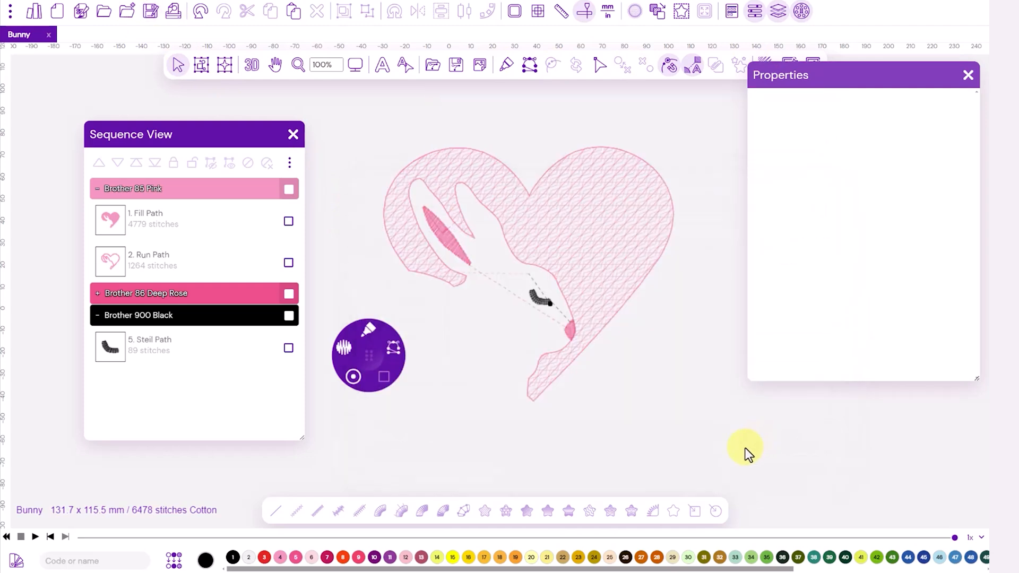